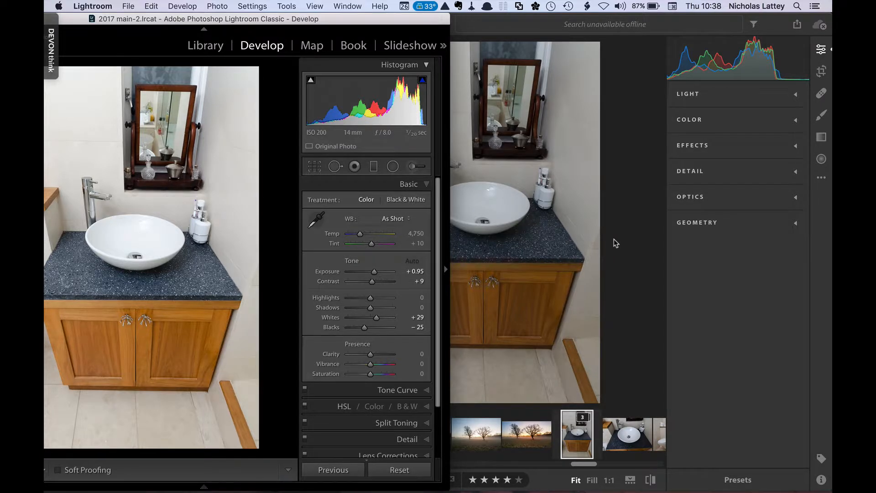
In Lightroom CC, open the Light panel and apply Auto tone settings to the bathroom photo
left_click(614, 239)
left_click(796, 97)
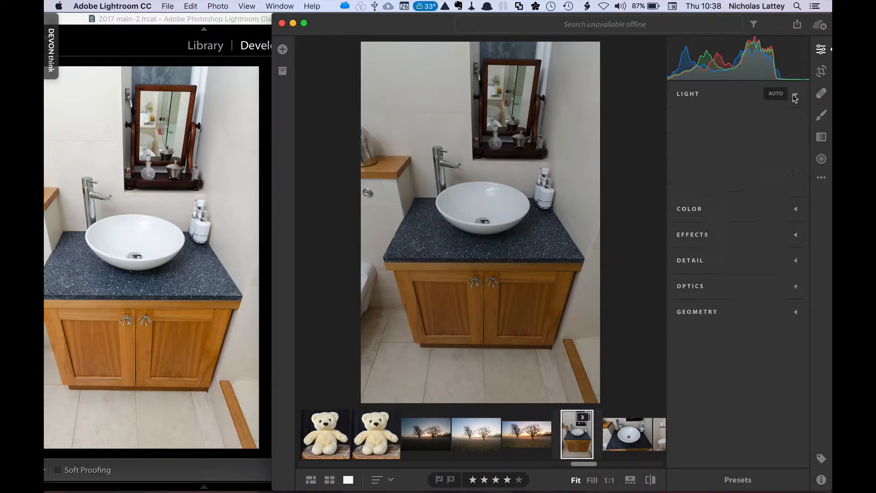
left_click(774, 99)
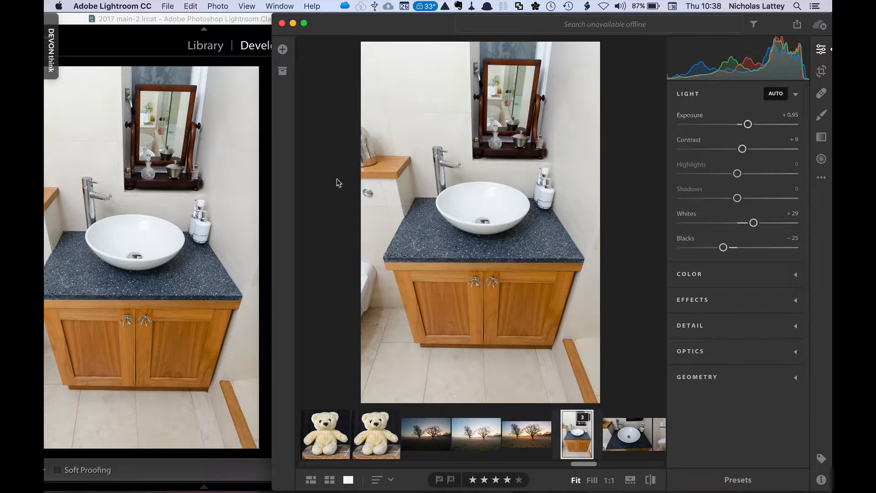
In Lightroom Classic, try Exposure at +0.40 and reset it to 0.00, then reset Exposure in Lightroom CC too
left_click(265, 130)
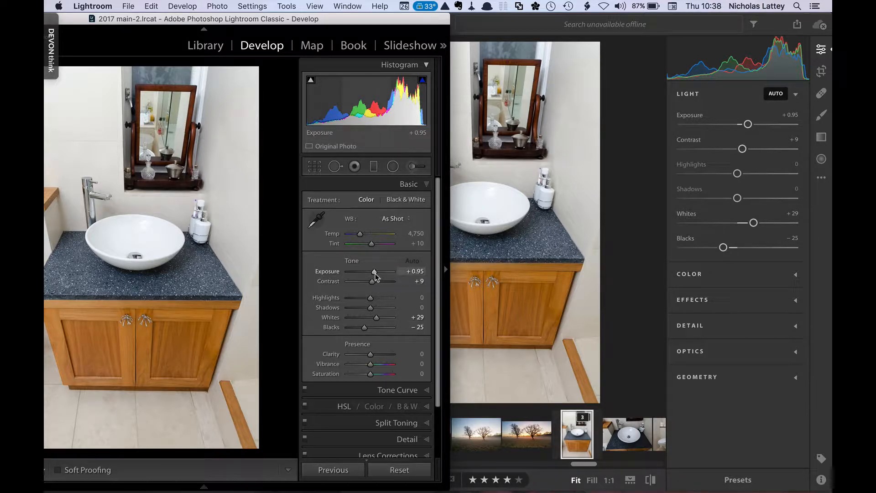
left_click_drag(375, 274, 372, 276)
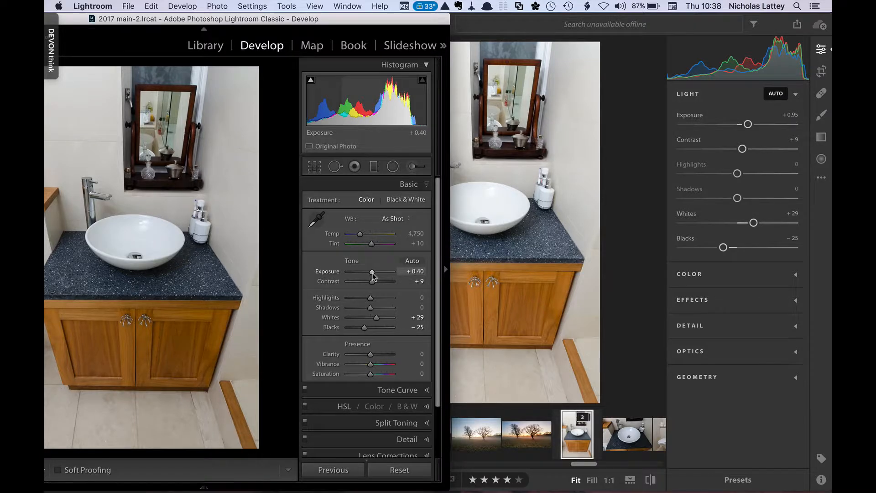
double_click(372, 275)
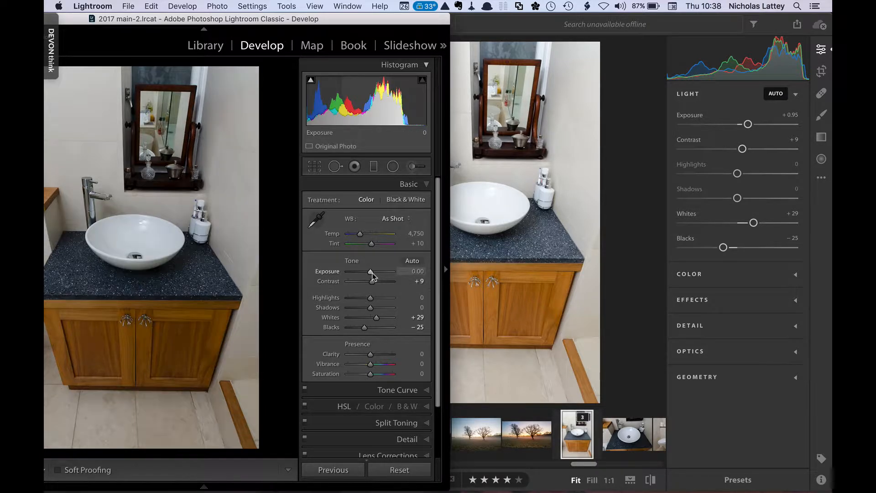
double_click(749, 125)
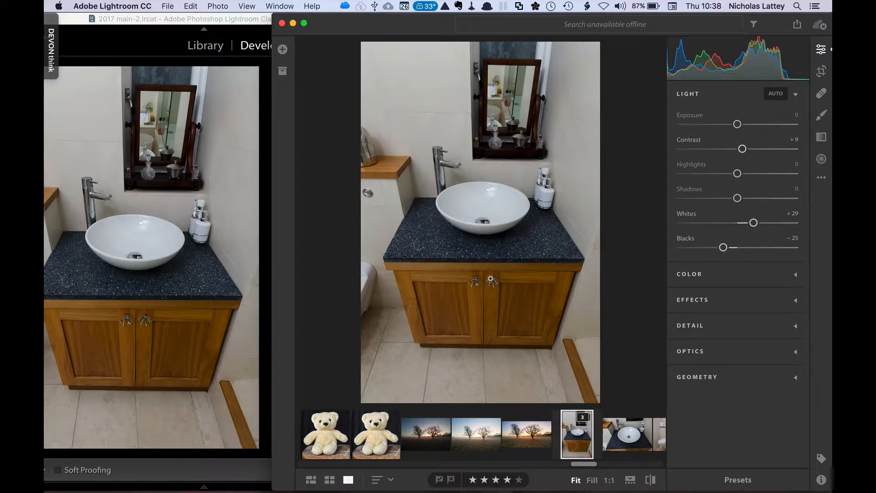
In Lightroom Classic, set the white balance preset to Shade
left_click(266, 203)
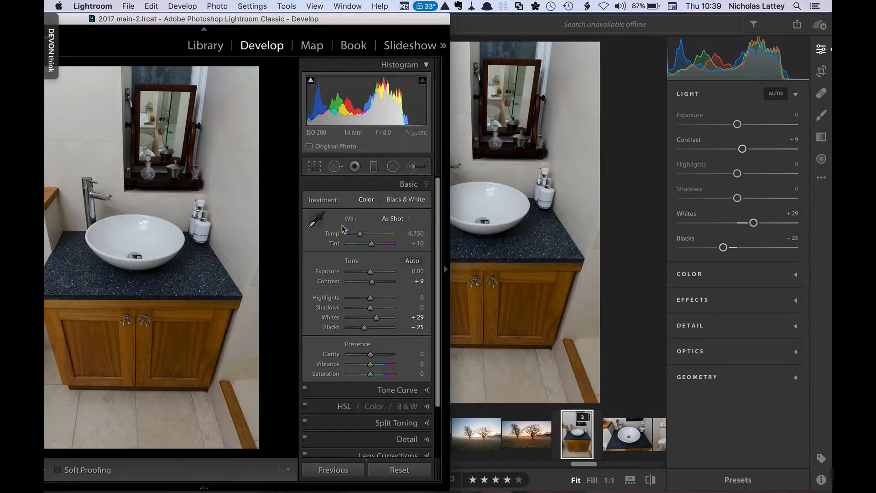
left_click(398, 220)
left_click(397, 224)
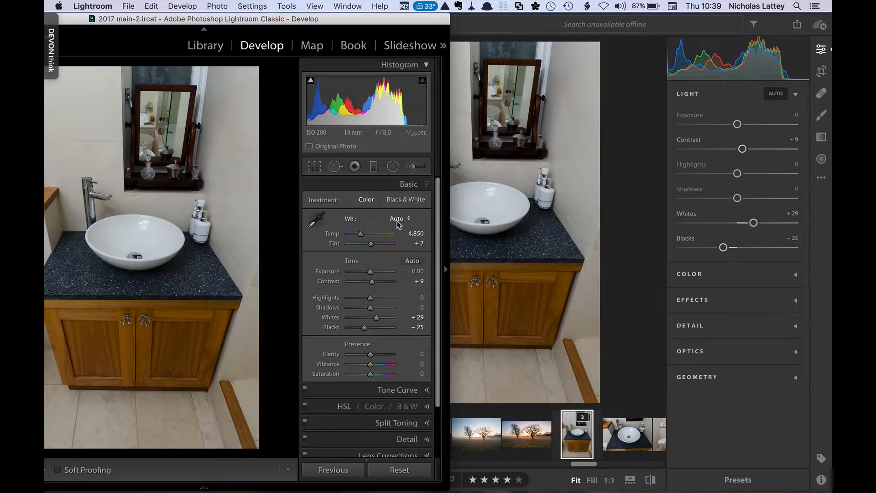
left_click(398, 222)
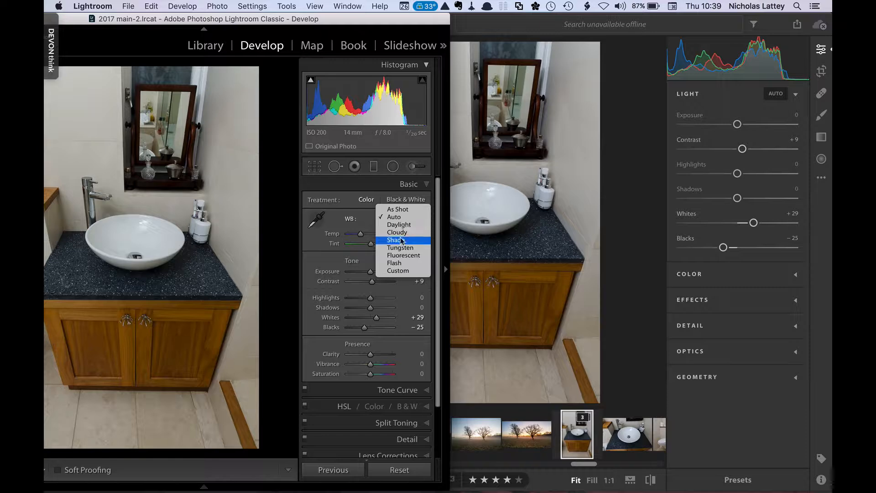
left_click(401, 240)
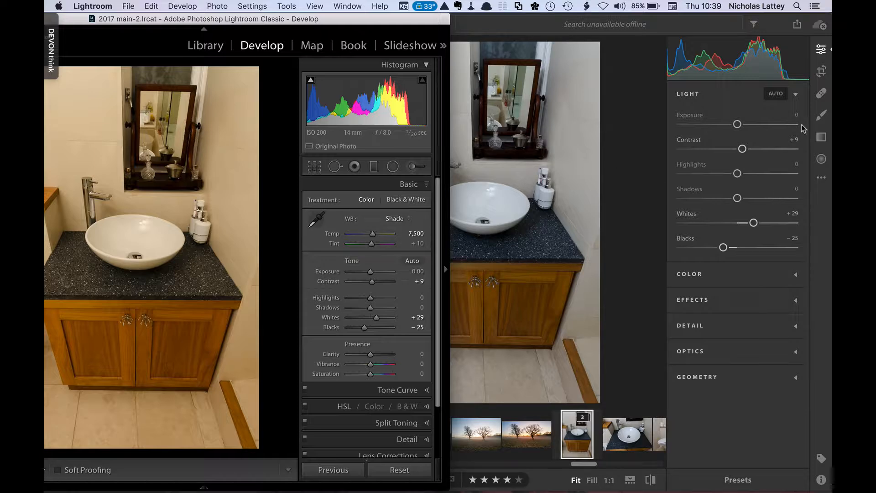
In Lightroom CC, open the Color panel, set White Balance to Shade and switch the Adjust mode to Hue
left_click(796, 276)
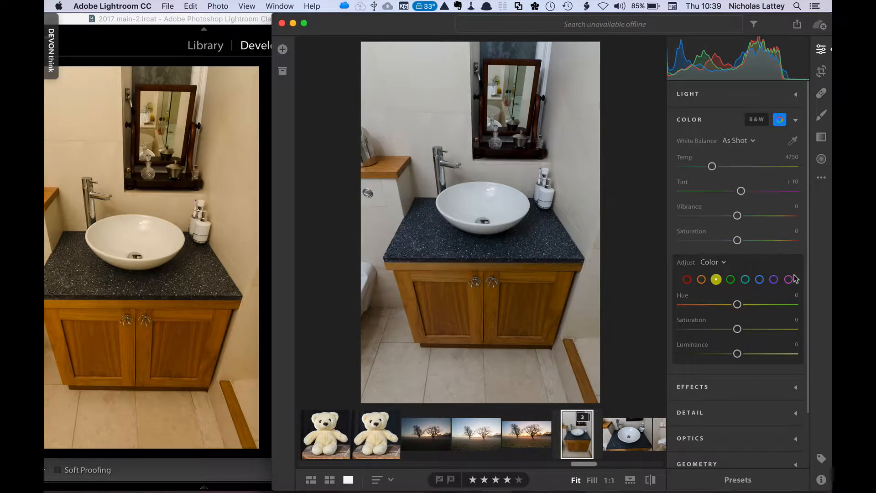
left_click(751, 141)
left_click(747, 225)
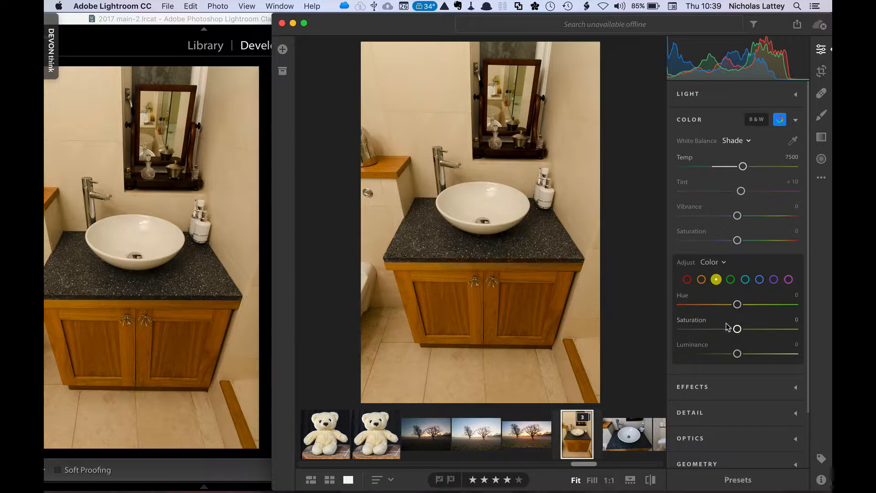
left_click(723, 264)
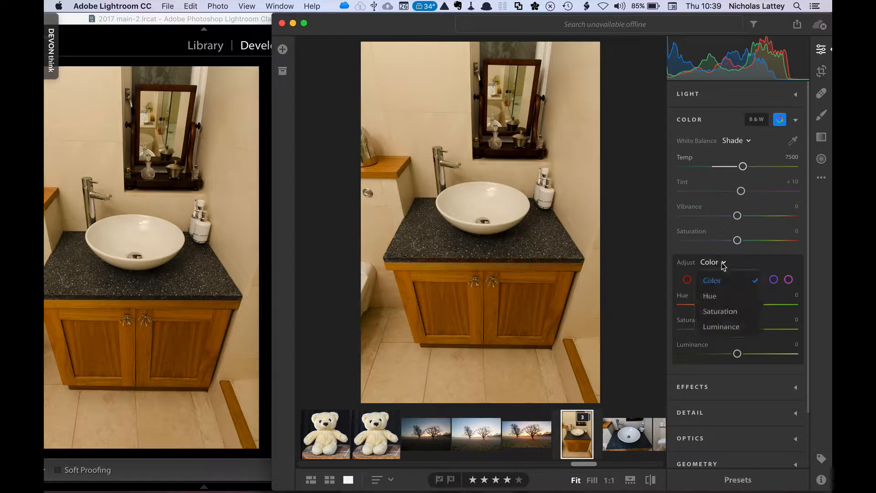
left_click(719, 297)
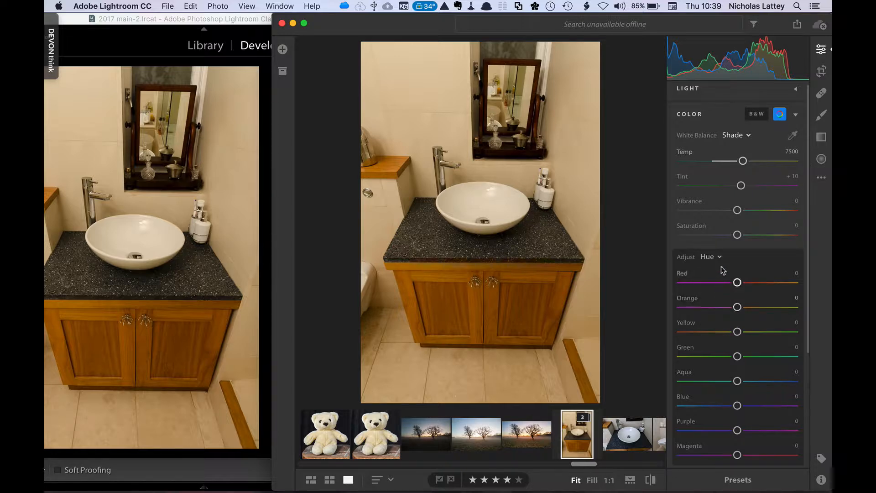
In Lightroom Classic, open the HSL panel and use the targeted Hue tool on the cabinet, shifting Orange to about +74 and Yellow +5
left_click(267, 289)
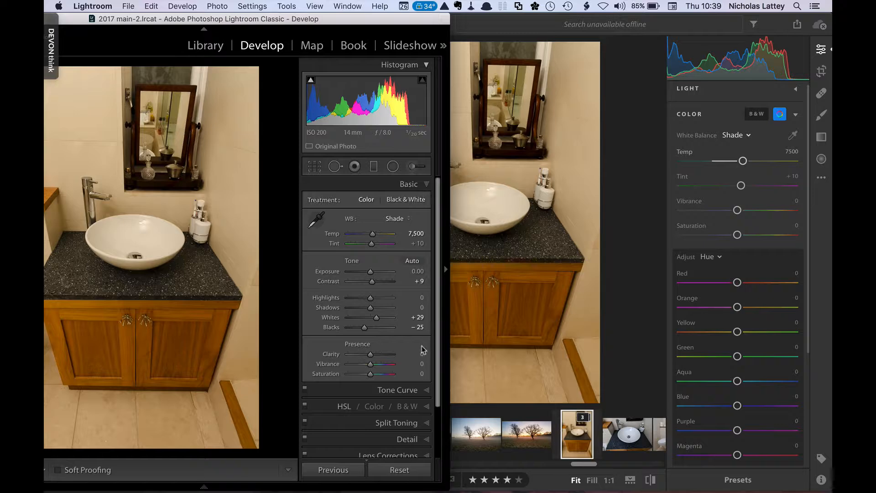
left_click(424, 408)
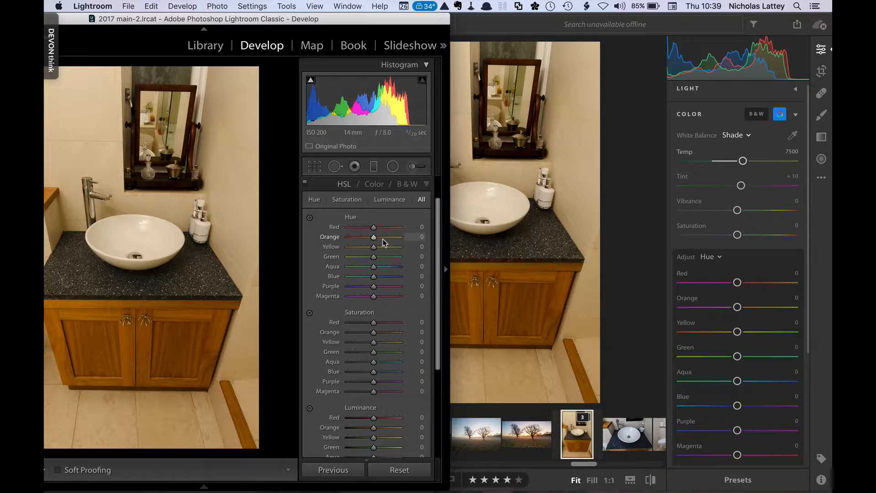
left_click(310, 218)
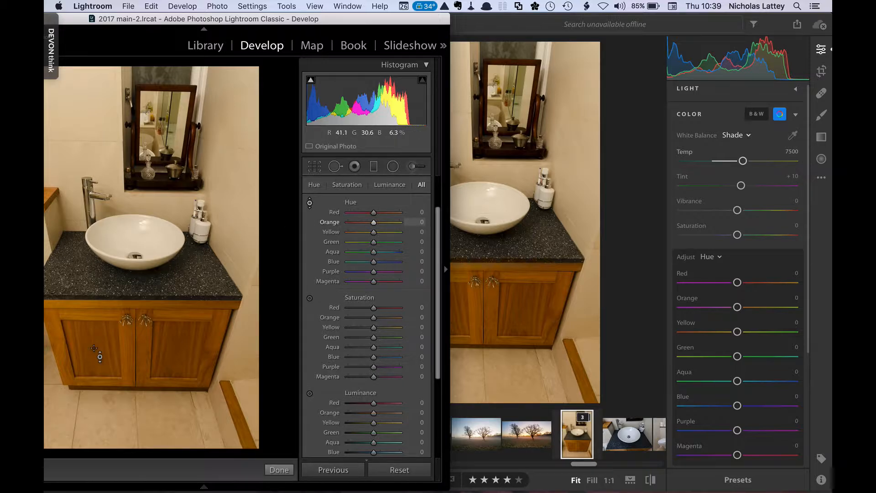
left_click_drag(176, 351, 176, 313)
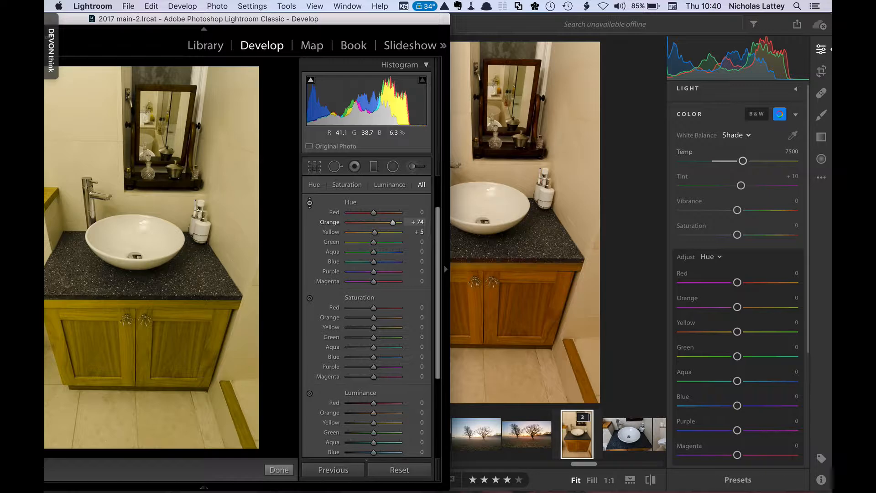
In Lightroom CC, try Orange hue at about +53 and Yellow at +11, then reset both sliders to 0
left_click(570, 323)
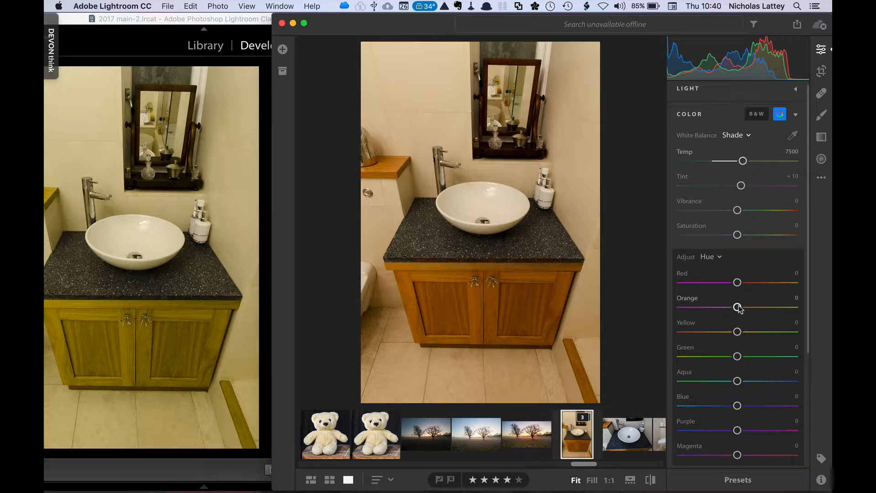
left_click_drag(739, 307, 767, 307)
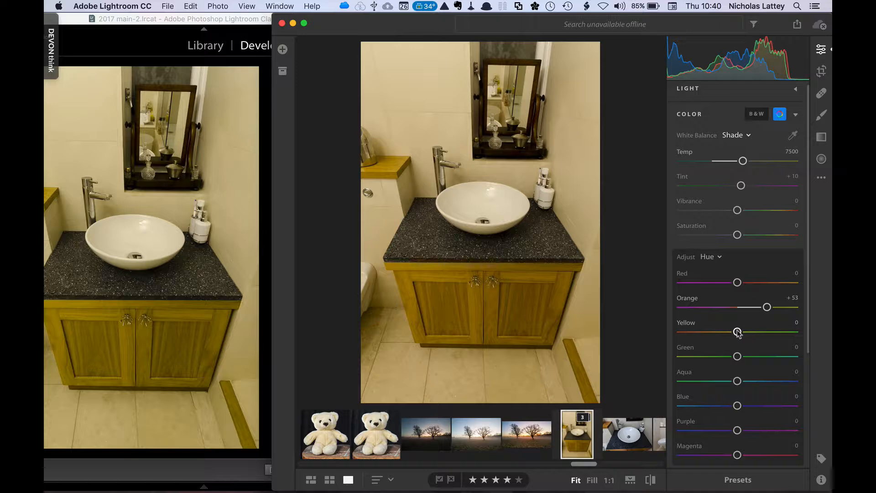
left_click_drag(737, 332, 743, 331)
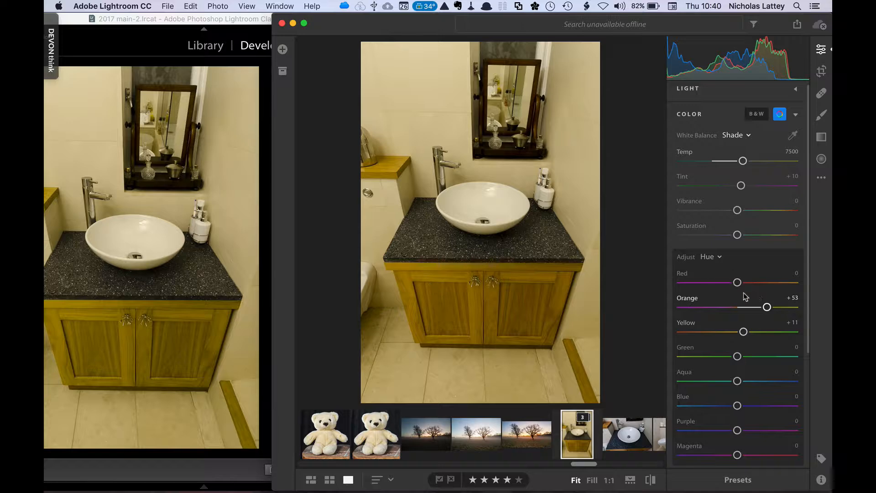
double_click(766, 308)
double_click(744, 332)
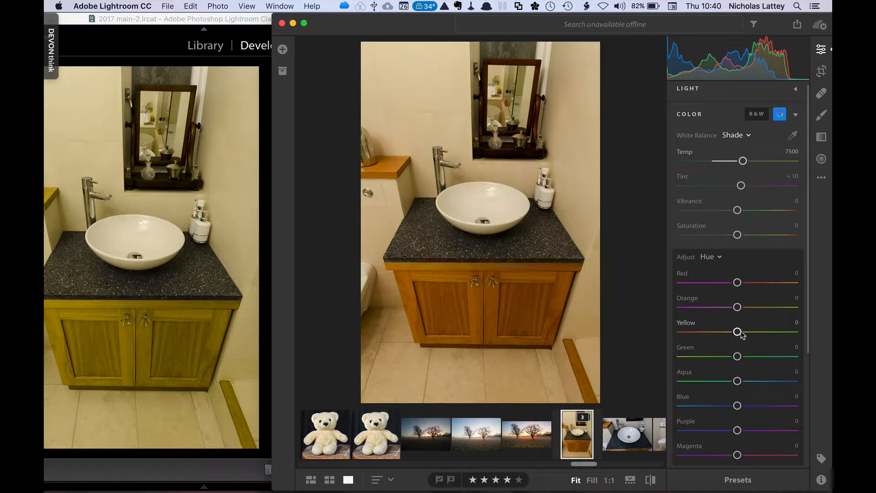
In Lightroom Classic, reset the Orange and Yellow hue sliders to 0
left_click(266, 307)
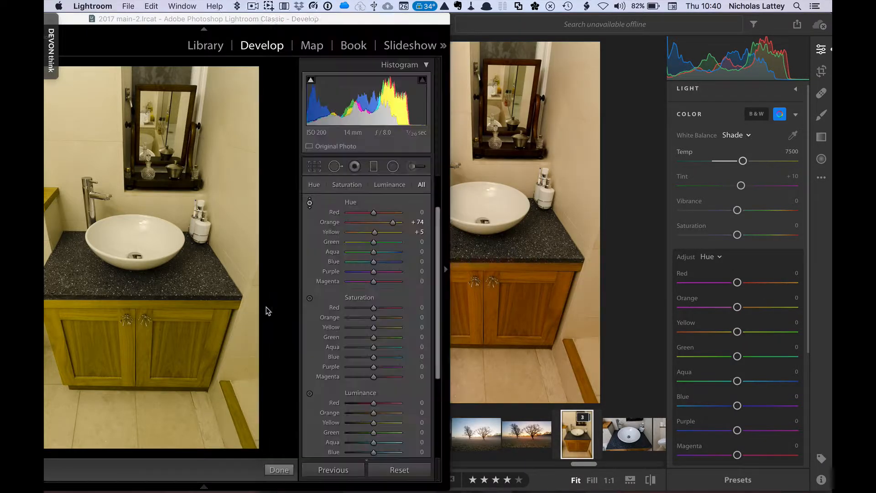
double_click(390, 223)
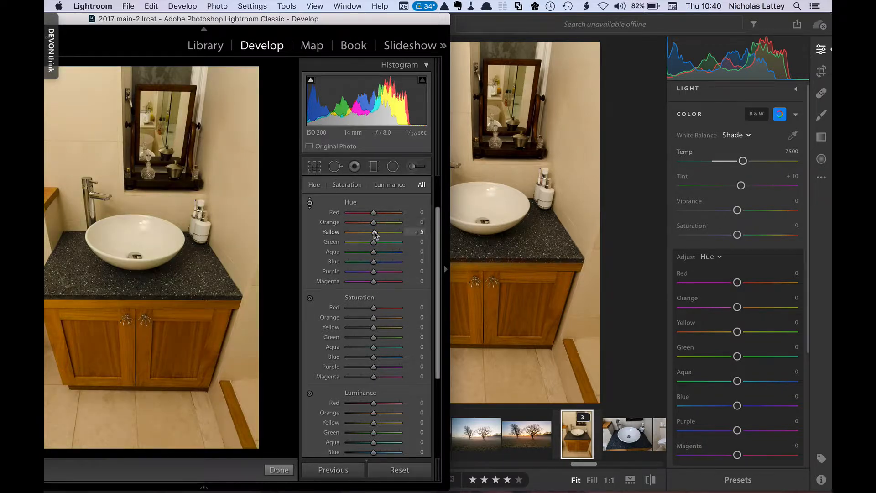
double_click(375, 233)
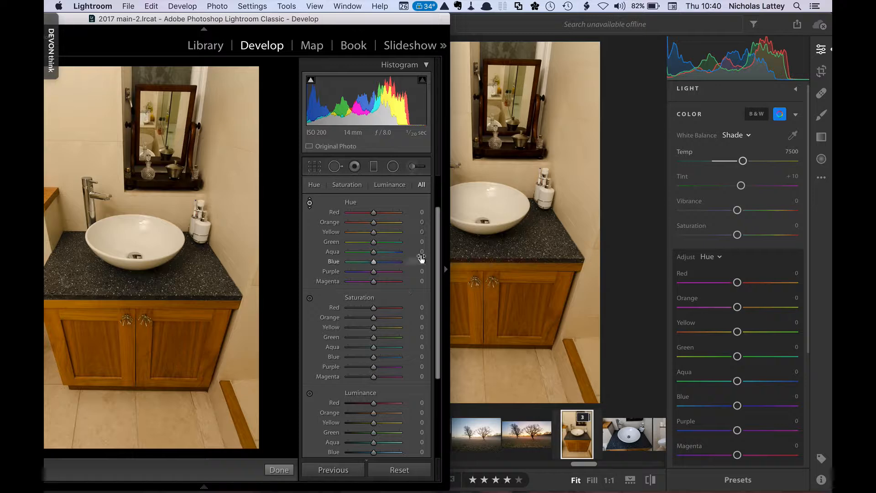
Browse the Tone Curve and Split Toning panels in Lightroom Classic
scroll(440, 254, "up", 2)
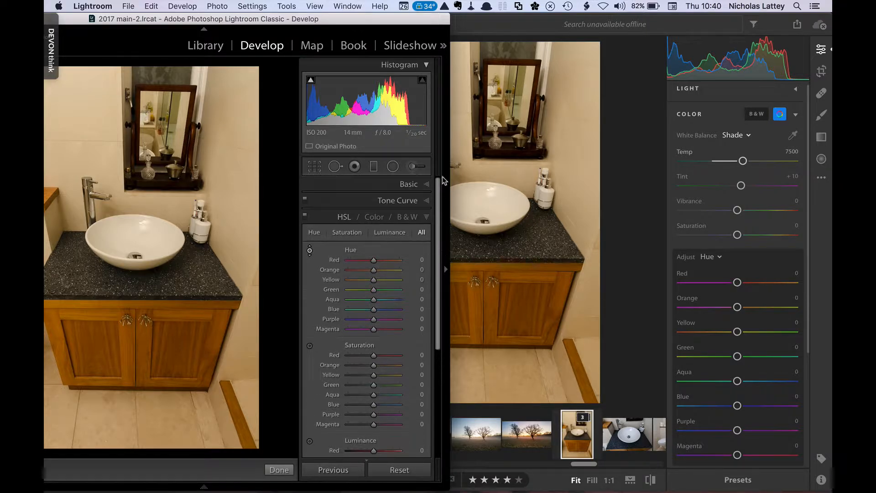
left_click(417, 205)
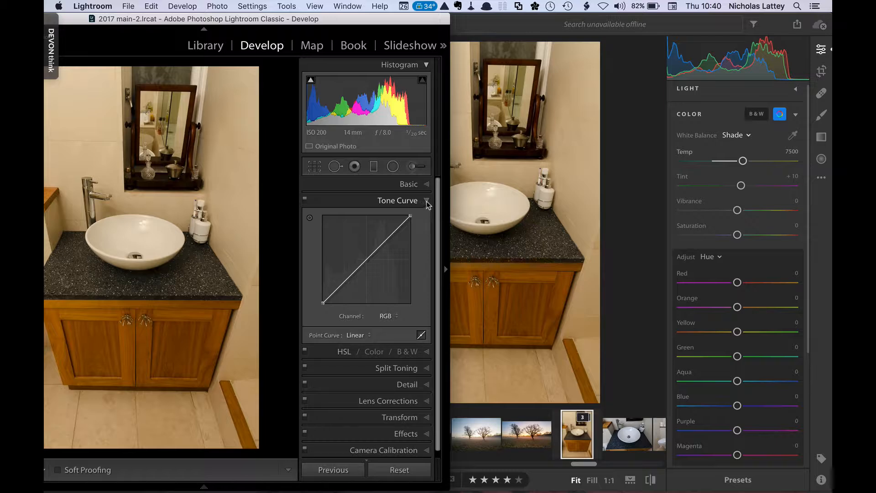
left_click(426, 201)
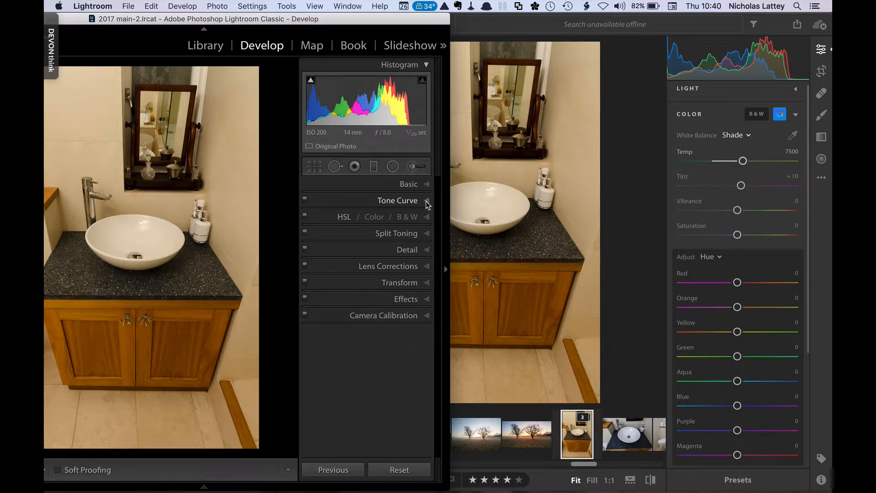
left_click(425, 235)
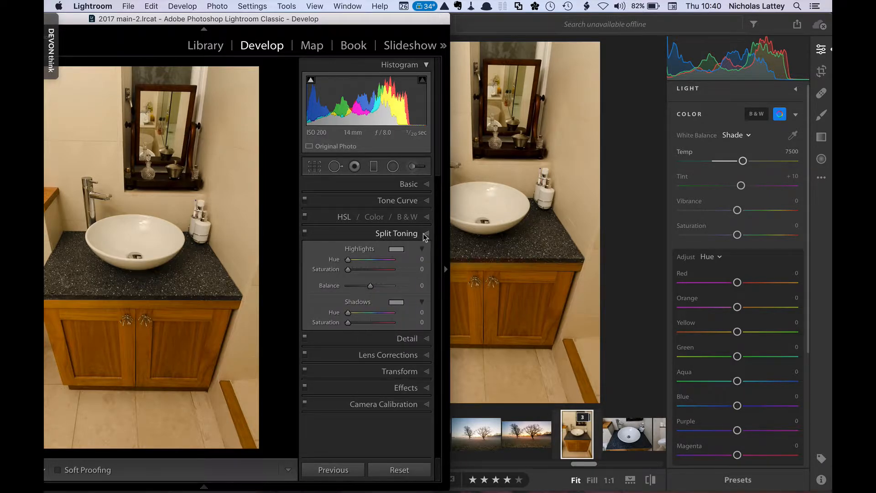
left_click(424, 233)
Open the Detail panel in Lightroom Classic and the Detail panel in Lightroom CC for comparison
left_click(423, 251)
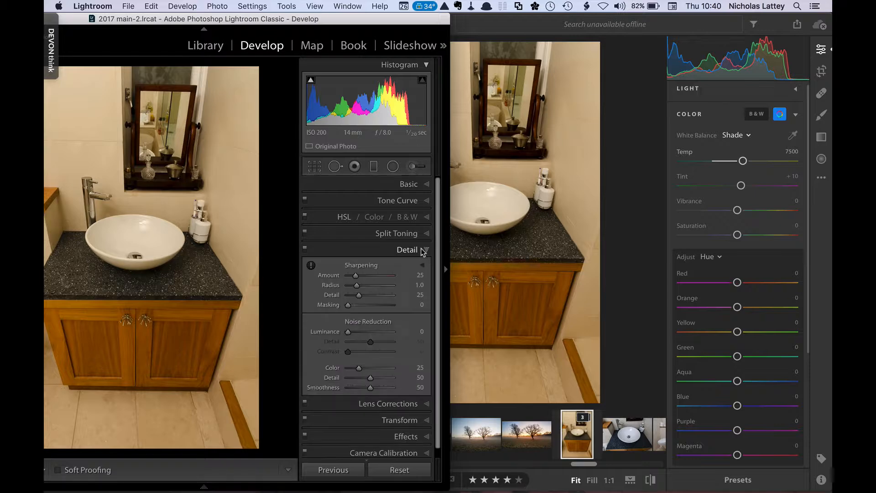
left_click(796, 120)
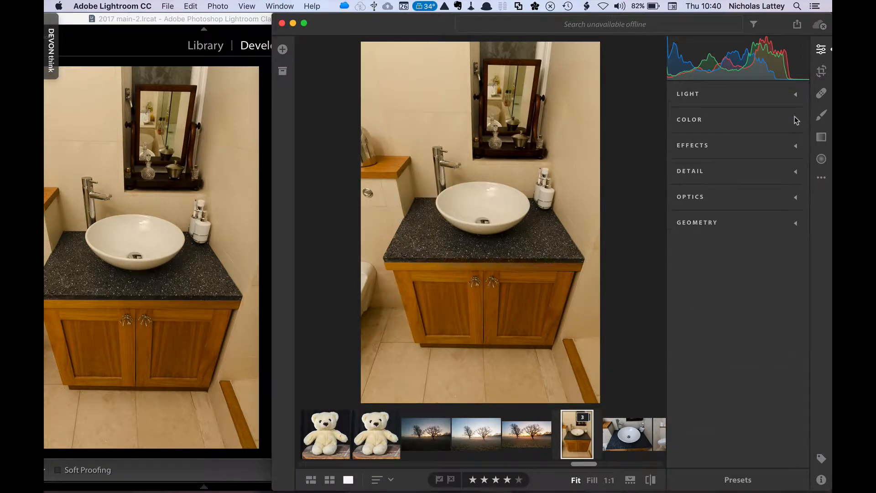
left_click(795, 173)
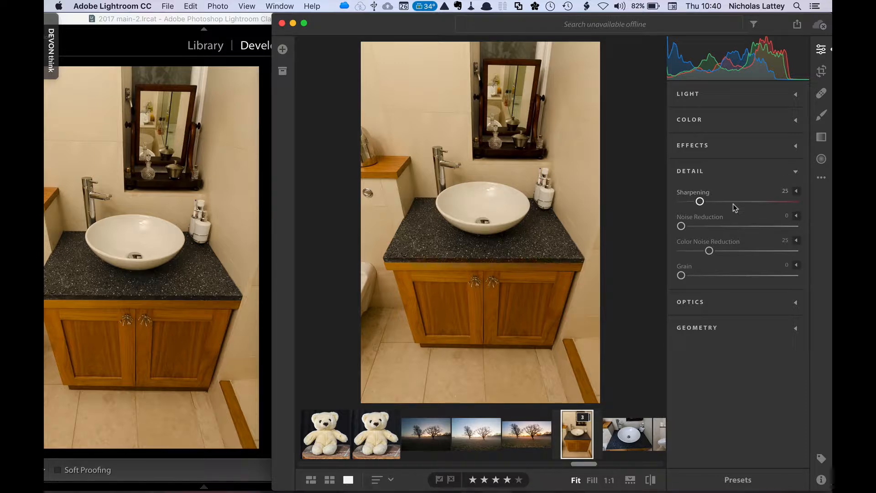
Show and hide the extra sharpening options in Lightroom CC's Detail panel
left_click(266, 281)
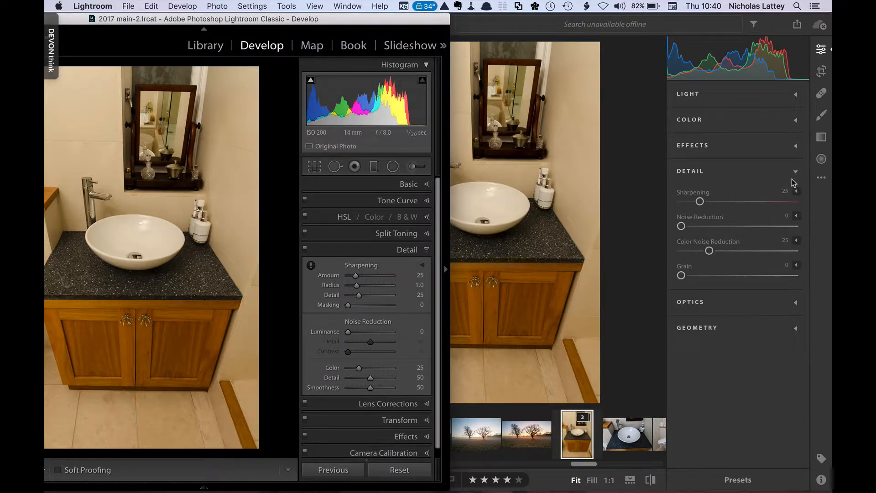
left_click(797, 192)
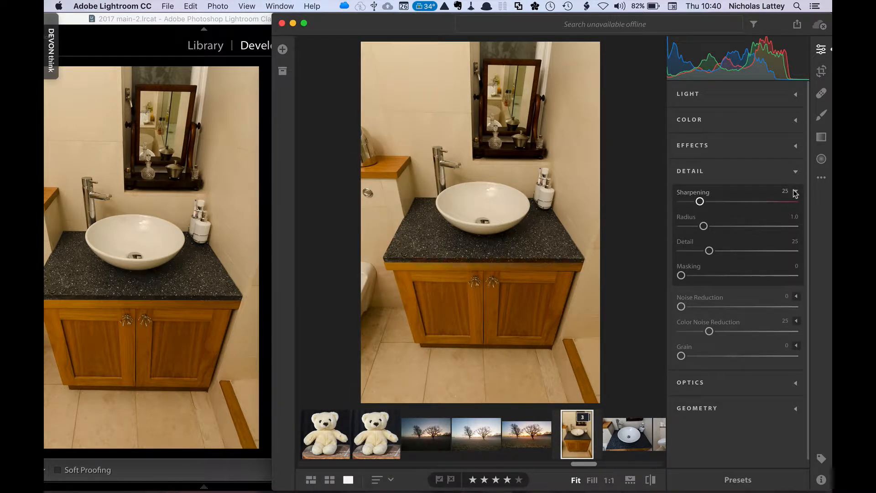
left_click(796, 192)
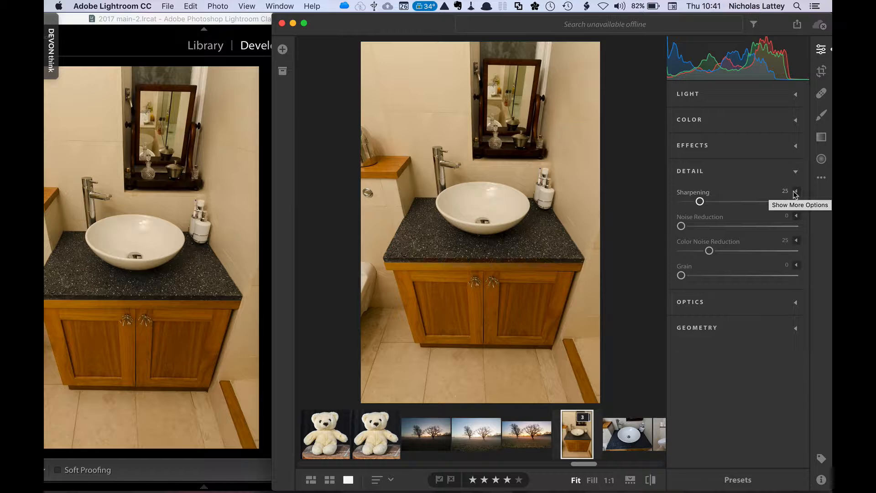
Show and hide the extra Noise Reduction options in Lightroom CC's Detail panel
left_click(792, 217)
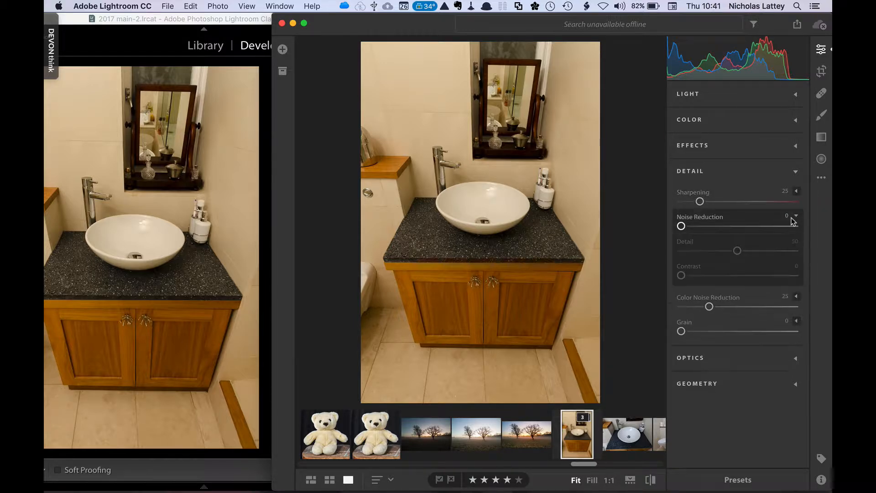
left_click(792, 217)
In Lightroom Classic, collapse the Detail panel and open the Lens Corrections panel
left_click(269, 279)
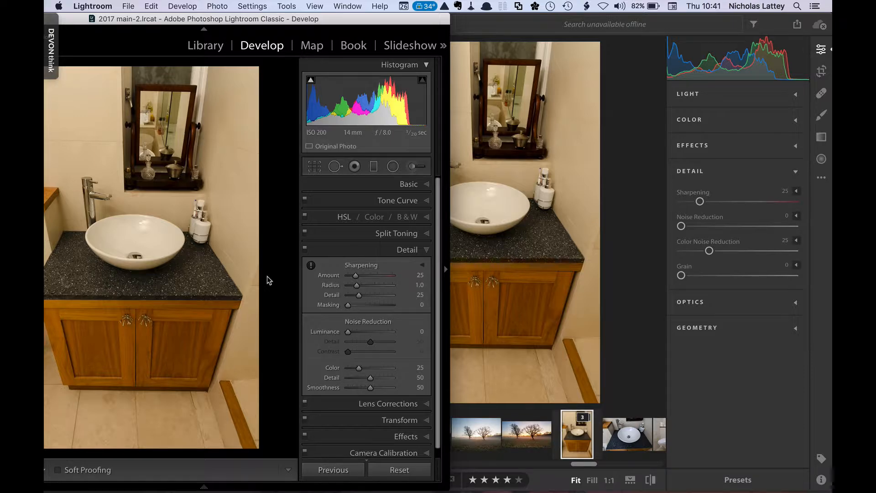
left_click(426, 250)
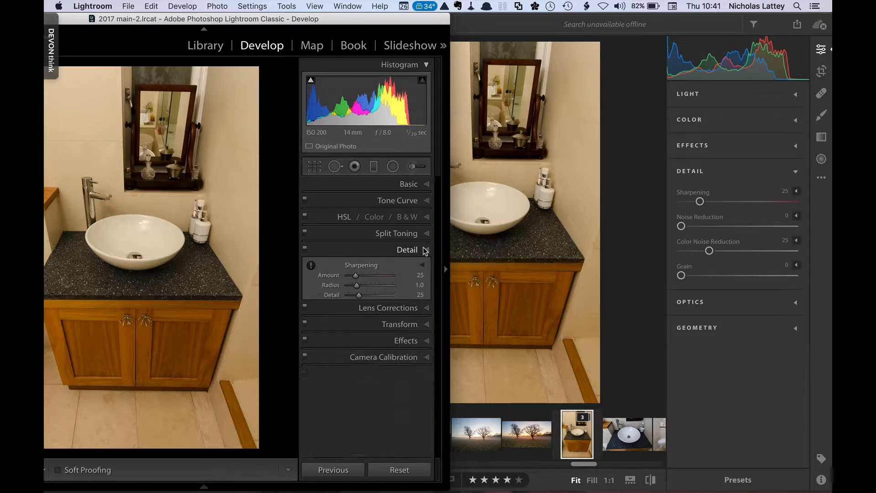
left_click(425, 266)
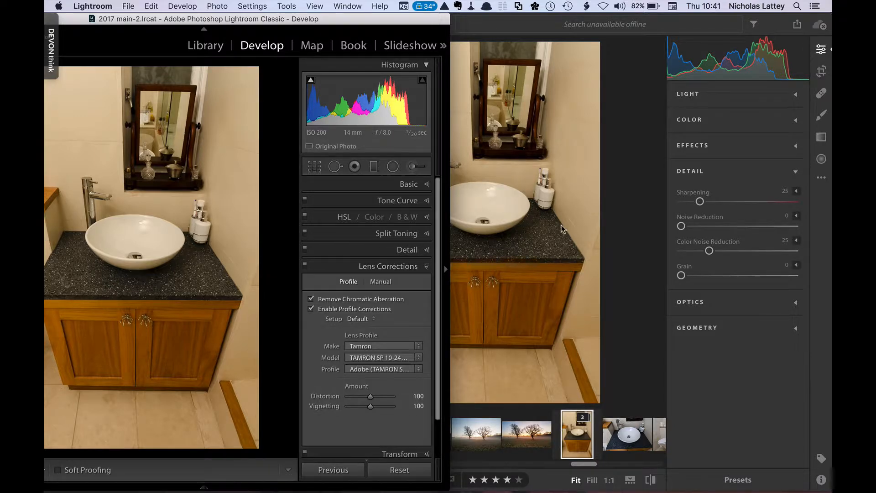
In Lightroom CC, collapse Detail, open the Optics panel and show the lens correction options
left_click(795, 169)
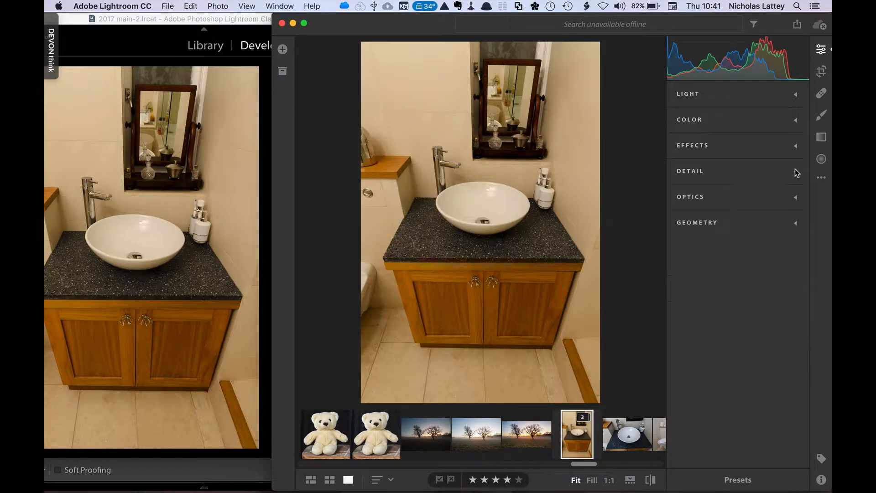
left_click(795, 197)
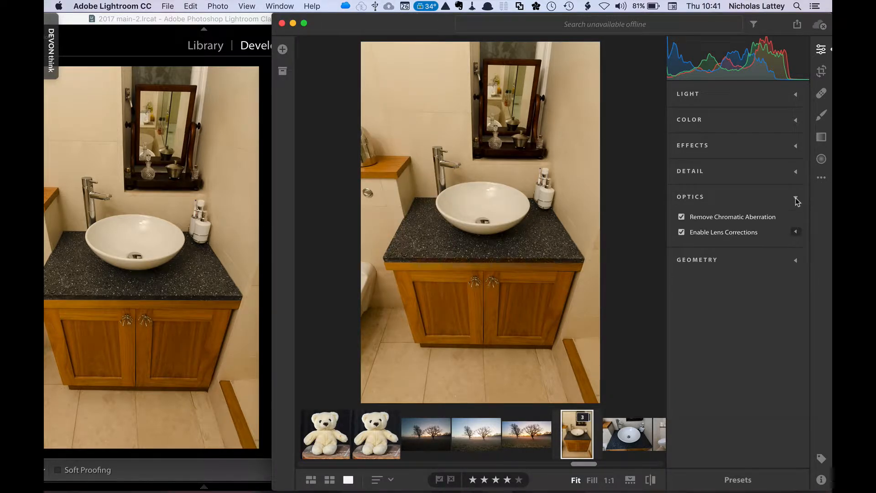
left_click(795, 233)
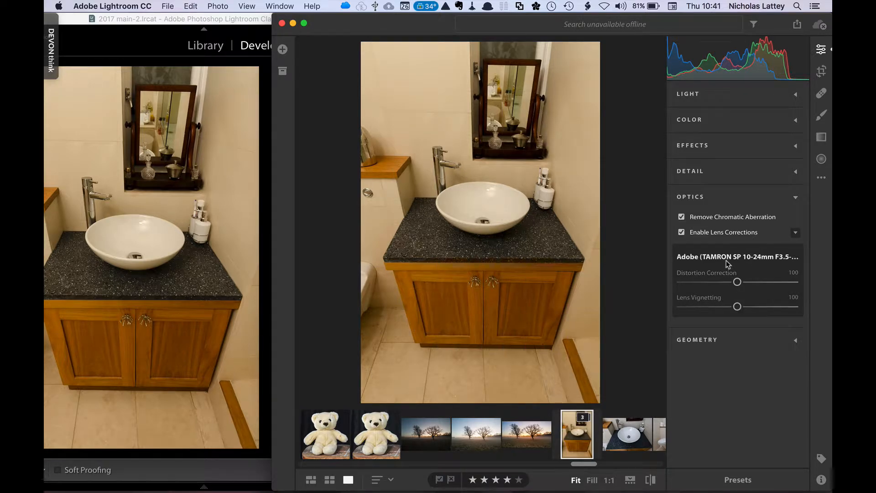
Turn off lens corrections and chromatic aberration removal in Lightroom CC, then turn both back on
left_click(681, 233)
left_click(683, 217)
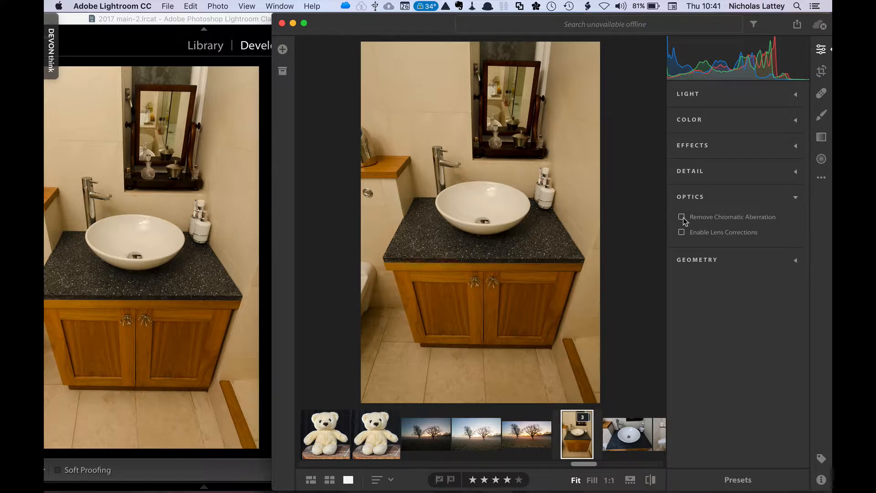
left_click(682, 217)
left_click(682, 232)
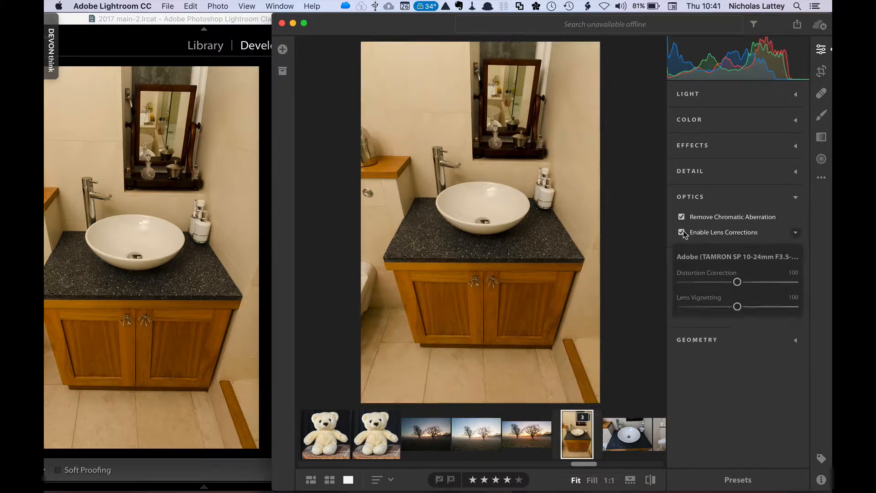
In Lightroom Classic, switch Enable Profile Corrections off and back on
left_click(267, 283)
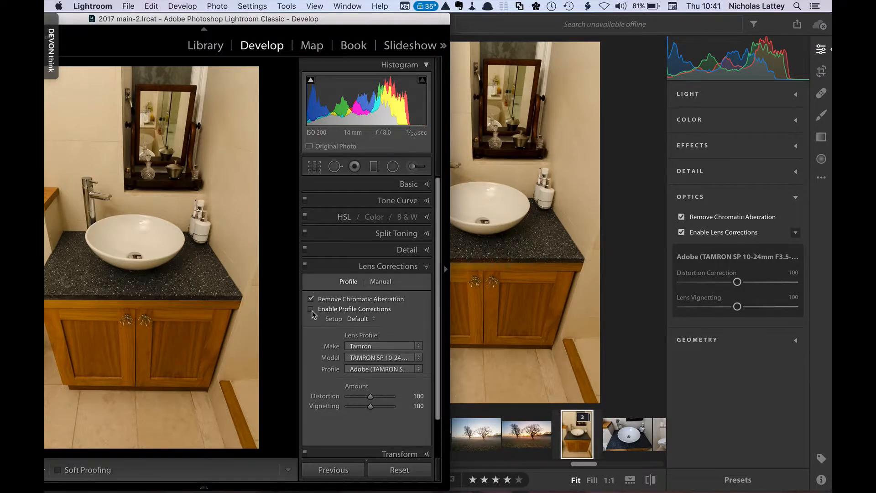
left_click(311, 310)
left_click(312, 310)
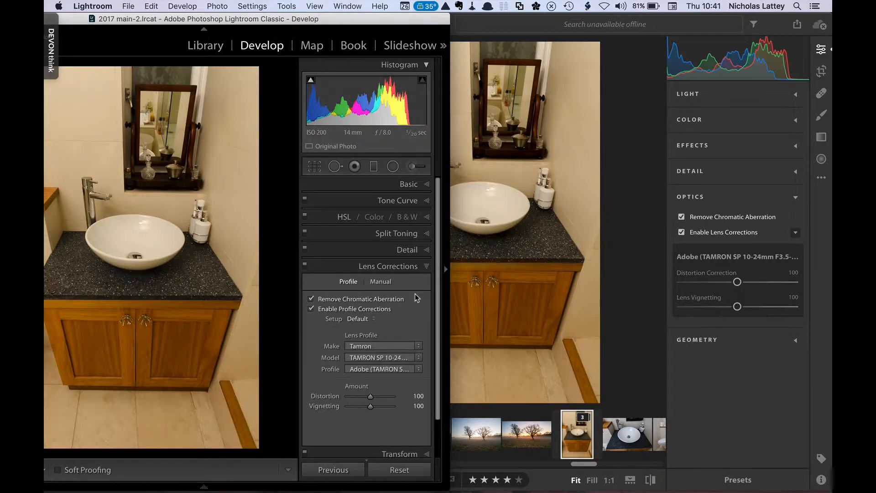
Open the Transform panel in Lightroom Classic and the Geometry panel in Lightroom CC
left_click(426, 268)
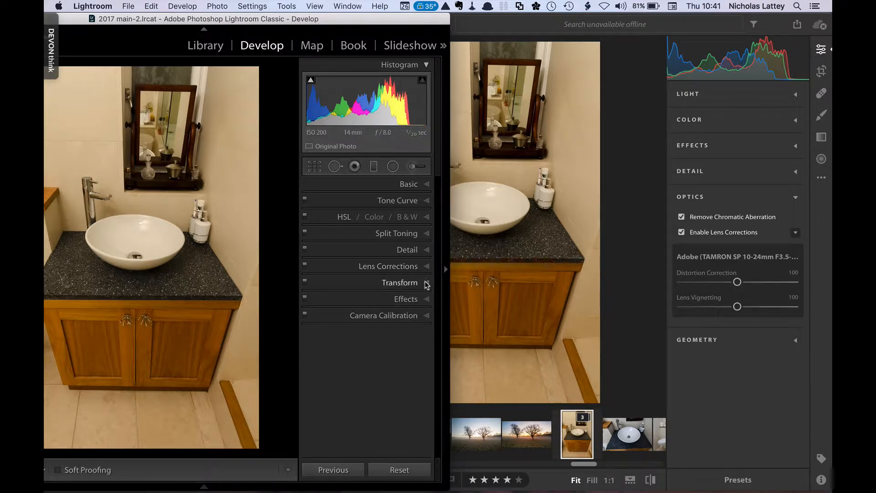
left_click(427, 284)
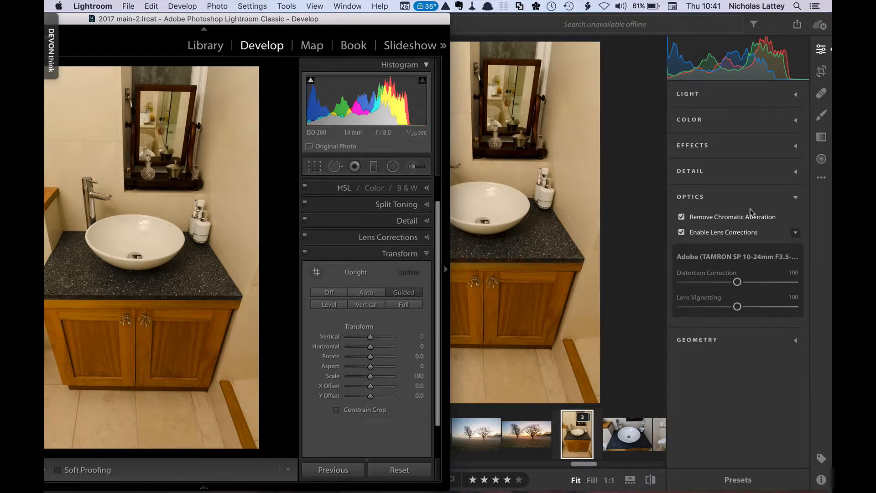
left_click(797, 200)
left_click(799, 201)
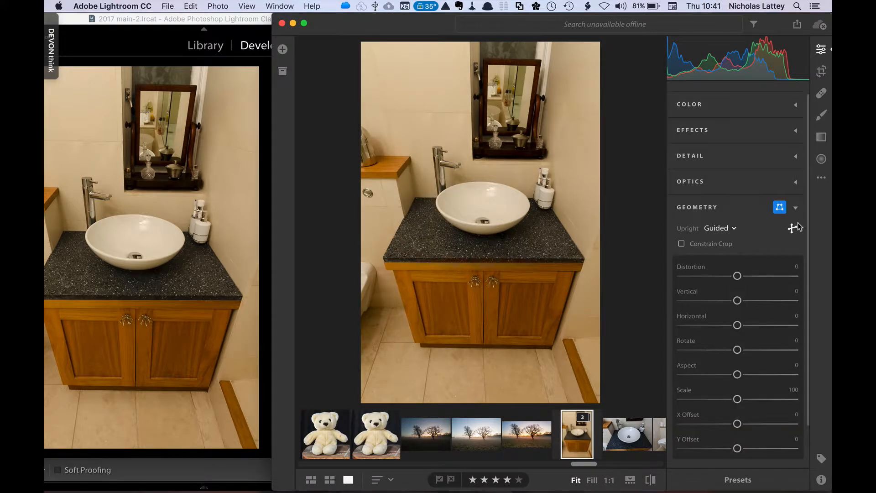
Switch off the Transform panel's adjustments in Lightroom Classic
left_click(266, 270)
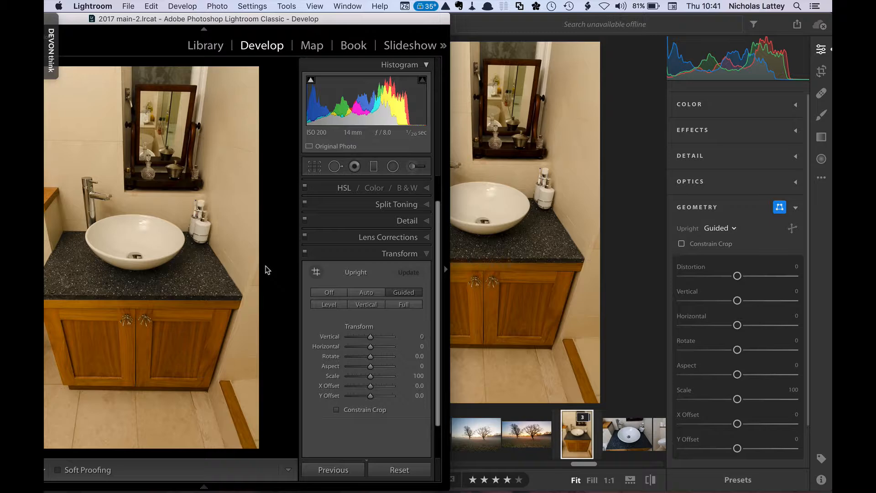
left_click(305, 255)
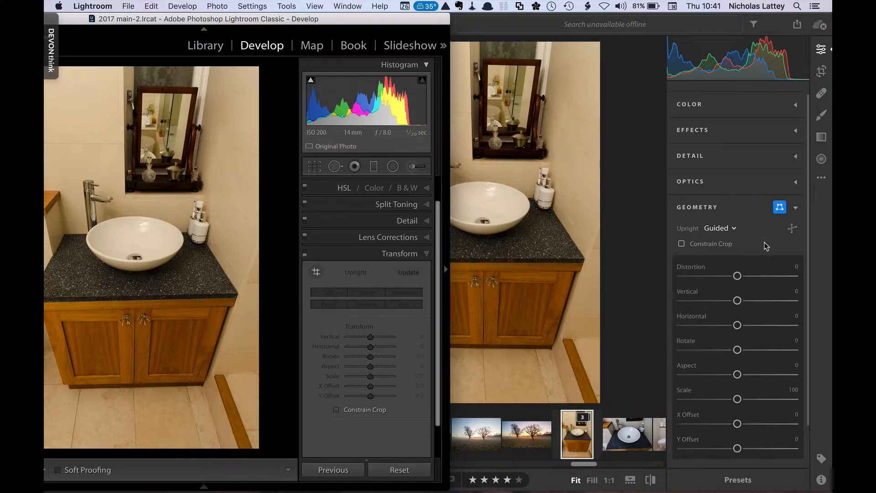
In Lightroom CC, set the Upright mode to Guided and activate the Guided Upright tool
left_click(623, 256)
left_click(734, 230)
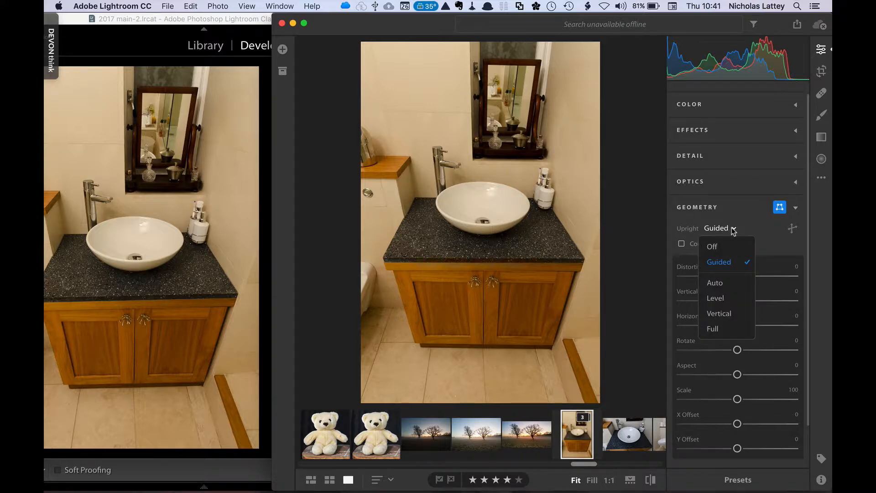
left_click(721, 262)
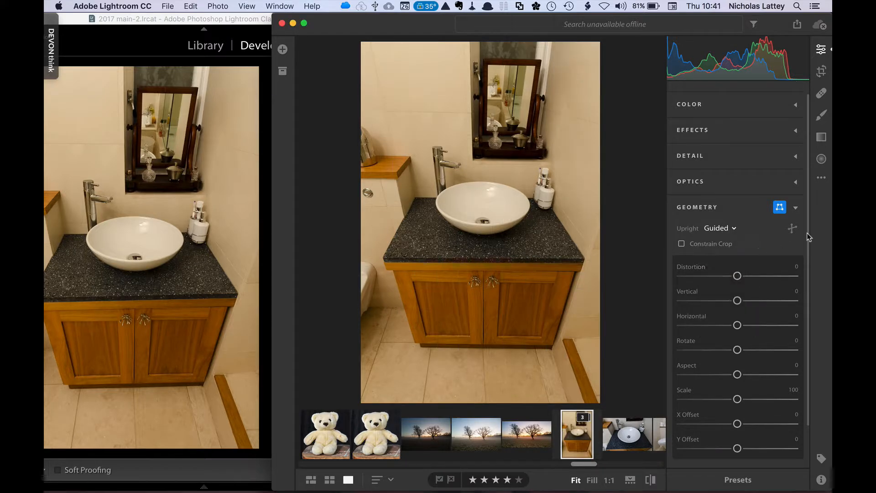
left_click(792, 230)
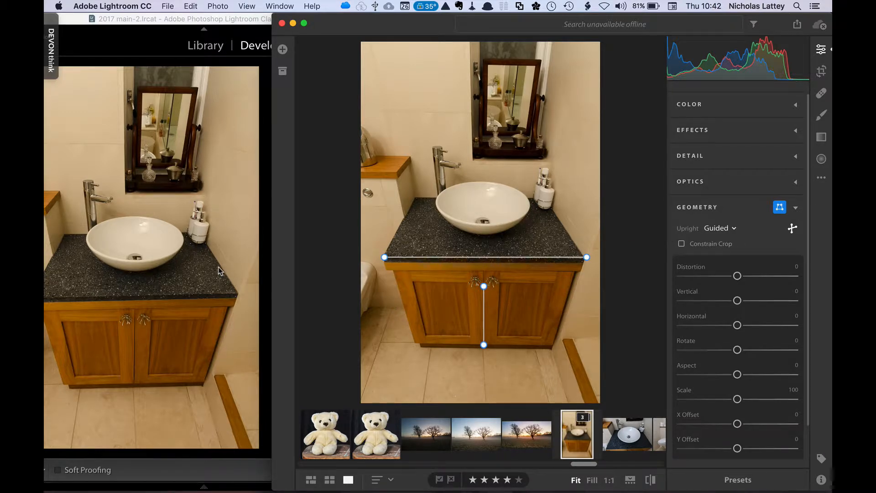
Toggle the Geometry adjustments off and on in Lightroom CC and set Vertical to +16
left_click(780, 209)
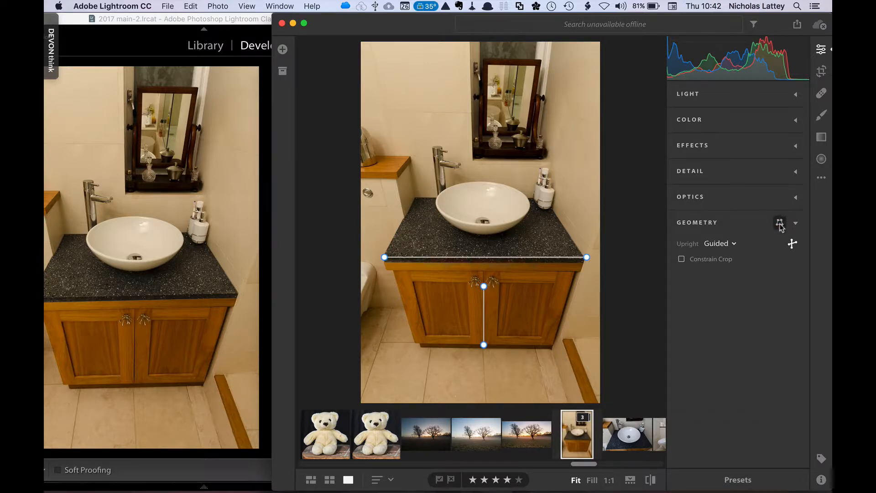
left_click(780, 224)
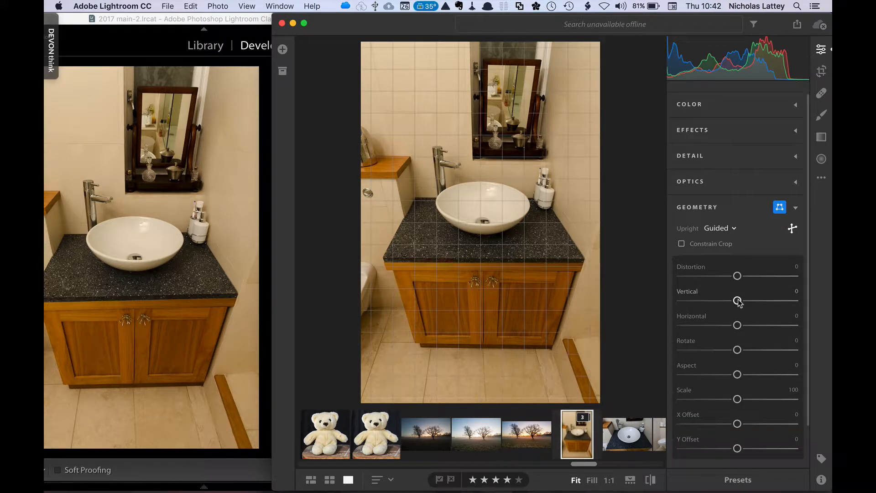
left_click_drag(738, 301, 747, 300)
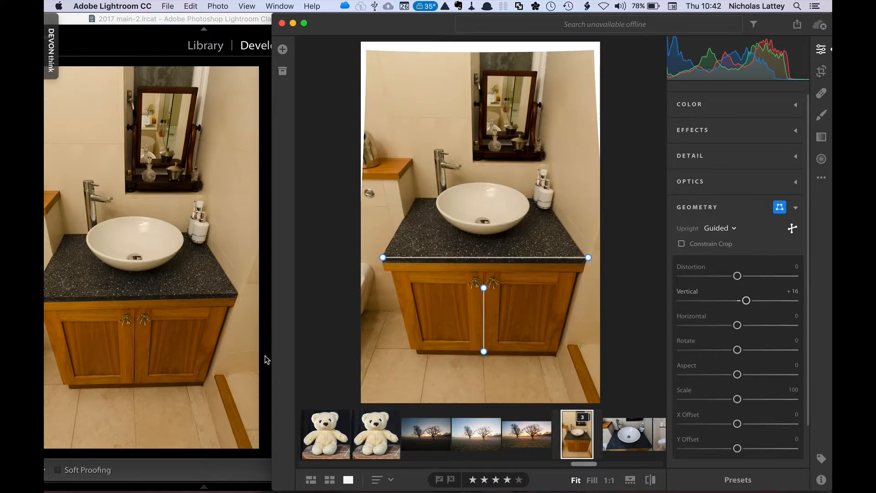
In Lightroom Classic, set the Transform Vertical slider to +26 and collapse the Transform panel
left_click(266, 359)
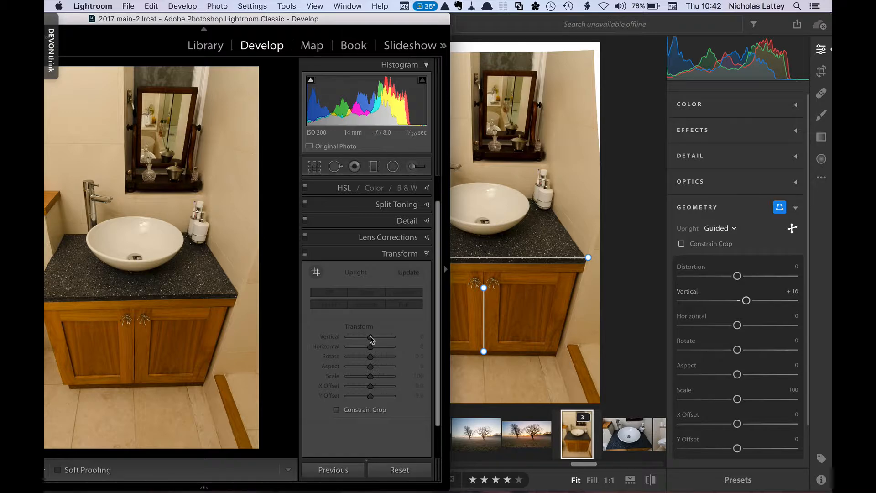
left_click_drag(371, 338, 376, 337)
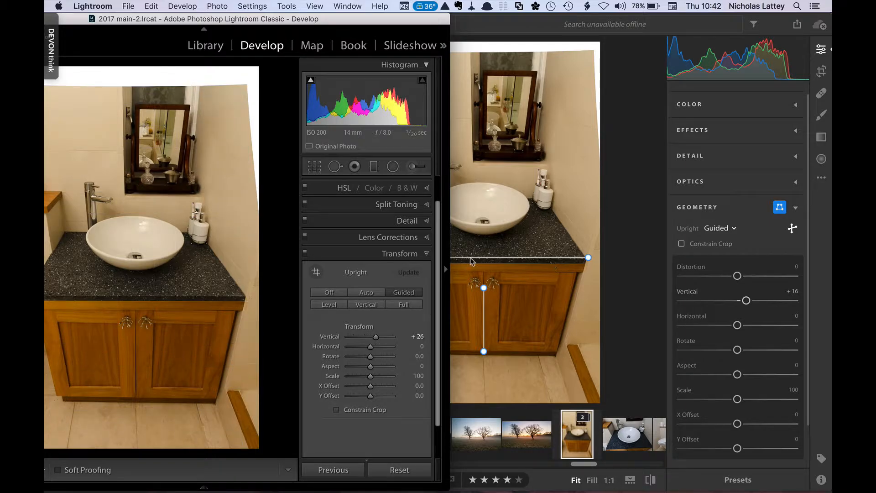
left_click(425, 253)
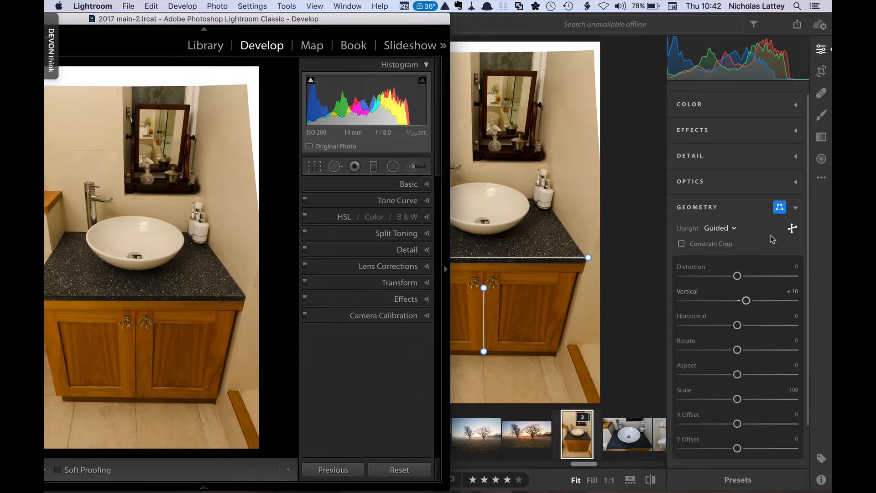
Collapse Geometry in Lightroom CC and spot-heal the cabinet door handle with the Healing Brush
left_click(799, 209)
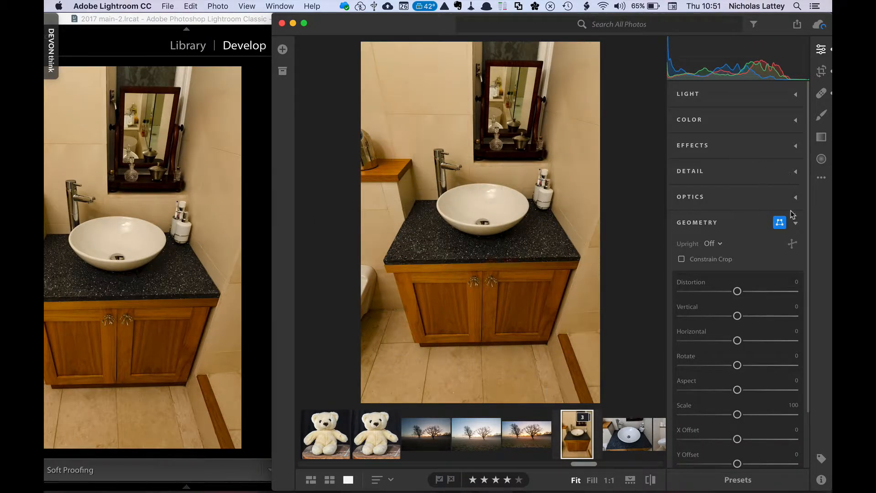
left_click(797, 224)
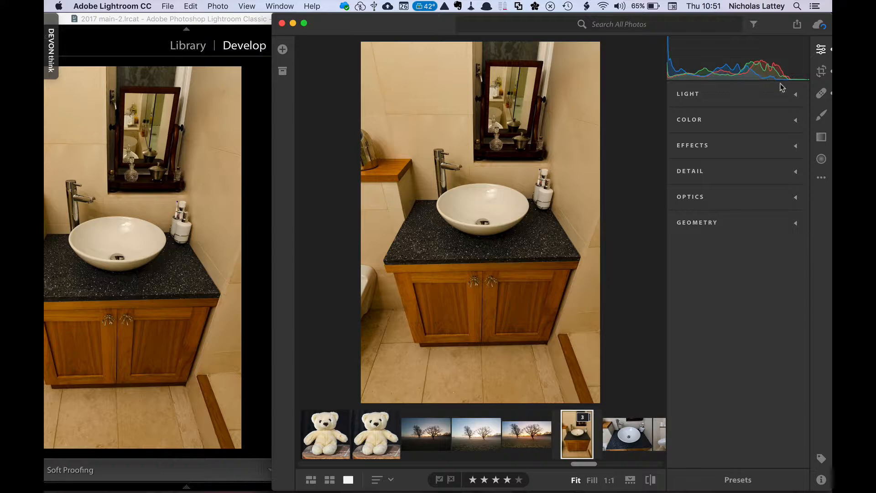
left_click(822, 93)
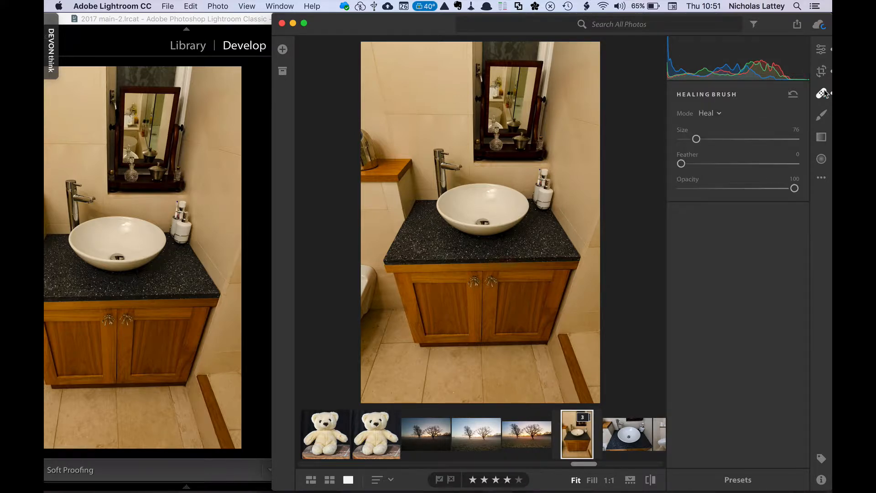
left_click(475, 281)
In Lightroom Classic, spot-heal the cabinet door handle with the Spot Removal tool
left_click(256, 272)
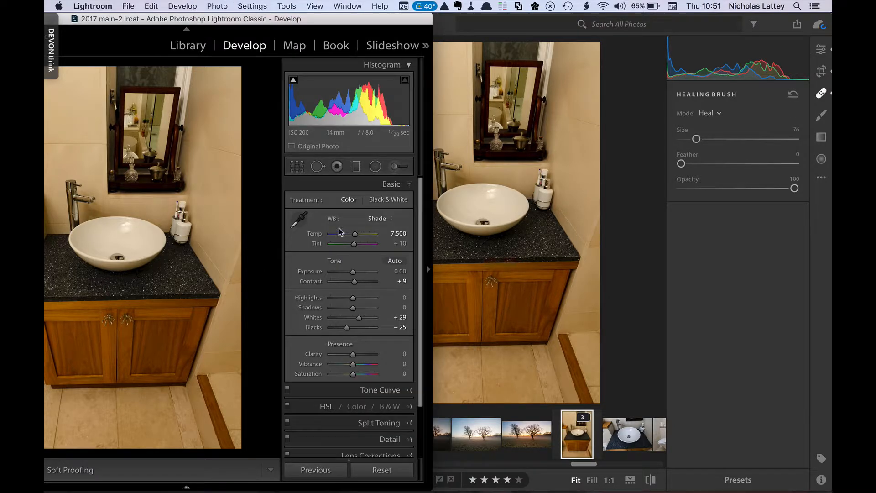
left_click(318, 166)
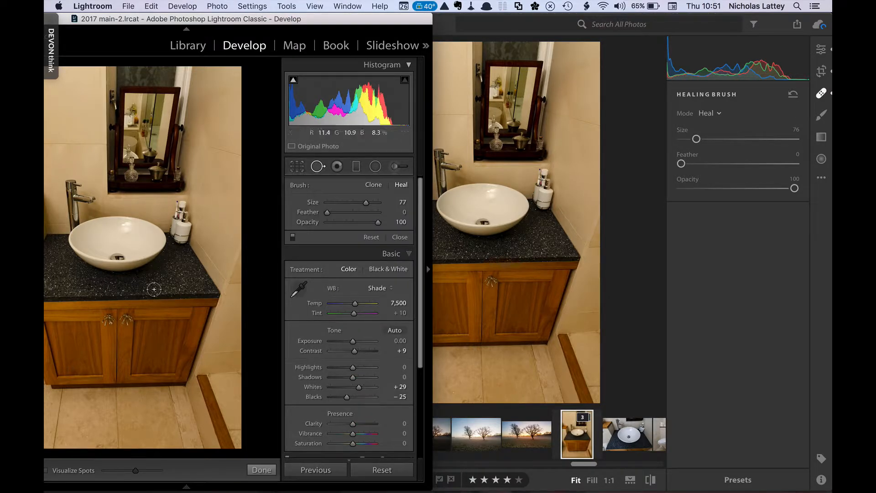
left_click(109, 320)
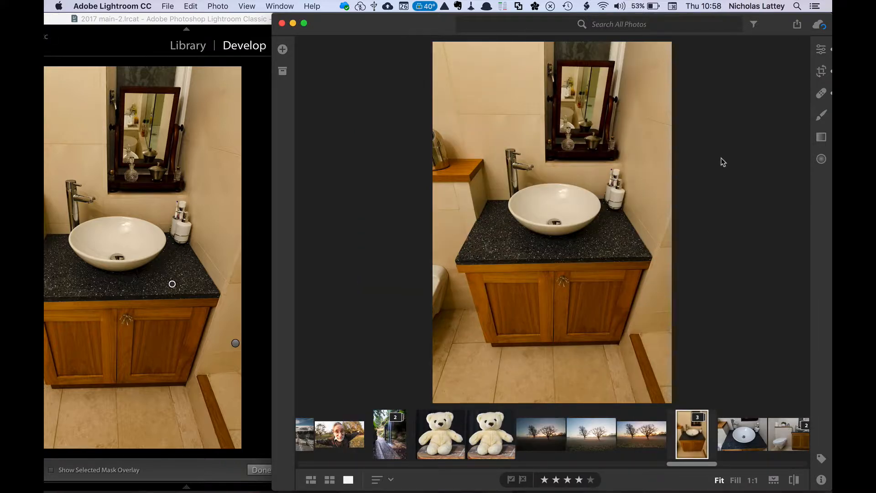
In Lightroom CC, paint a Brush adjustment over the countertop and raise its Exposure to +3.89
left_click(821, 120)
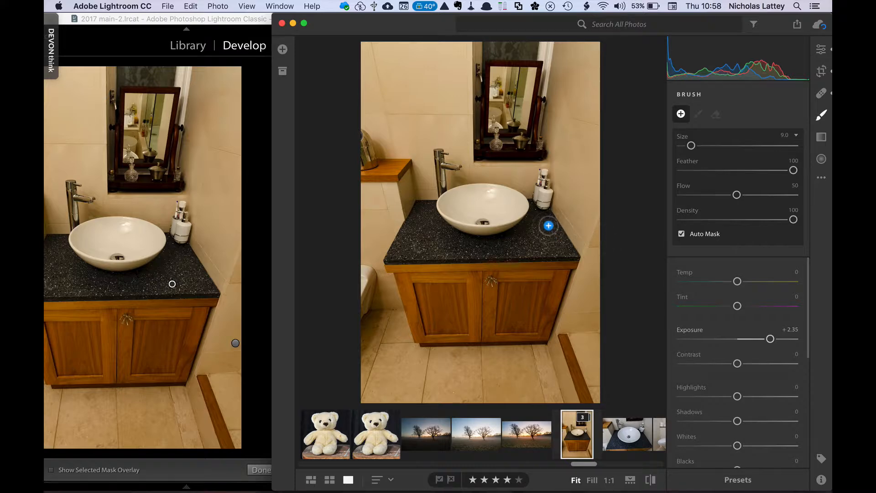
mouse_move(548, 224)
left_mouse_down()
mouse_move(557, 247)
mouse_move(540, 217)
mouse_move(567, 249)
mouse_move(532, 248)
mouse_move(537, 215)
mouse_move(517, 239)
mouse_move(477, 244)
mouse_move(491, 245)
mouse_move(488, 252)
mouse_move(441, 251)
mouse_move(424, 206)
mouse_move(398, 260)
mouse_move(444, 246)
mouse_move(423, 203)
mouse_move(406, 244)
mouse_move(435, 255)
mouse_move(408, 256)
mouse_move(473, 258)
mouse_move(438, 242)
mouse_move(453, 238)
mouse_move(438, 229)
mouse_move(501, 250)
mouse_move(575, 252)
mouse_move(549, 218)
mouse_move(524, 225)
mouse_move(534, 208)
mouse_move(531, 223)
mouse_move(474, 235)
mouse_move(423, 206)
mouse_move(390, 255)
mouse_move(439, 255)
left_mouse_up()
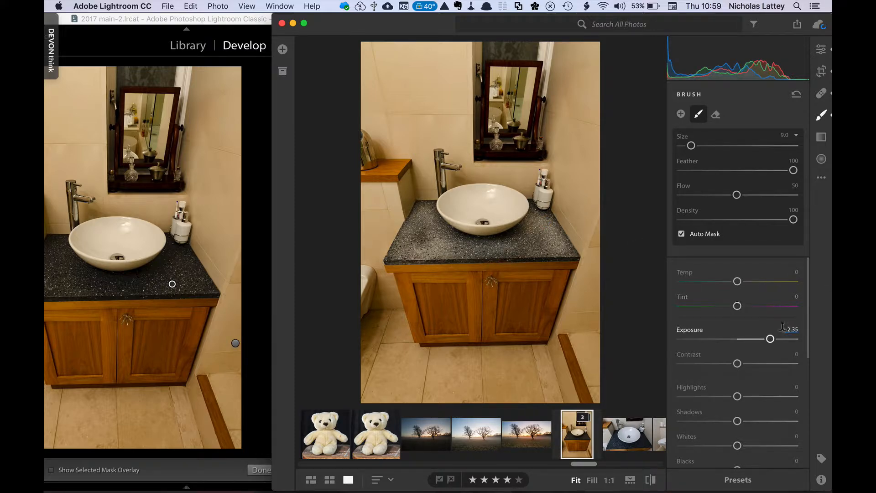
left_click_drag(770, 340, 792, 341)
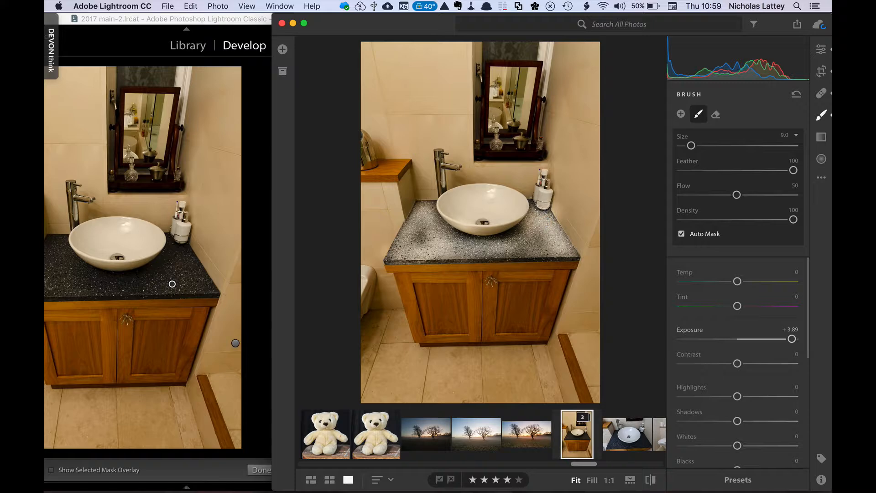
mouse_move(534, 205)
left_mouse_down()
mouse_move(494, 238)
mouse_move(408, 237)
mouse_move(425, 208)
mouse_move(407, 240)
mouse_move(501, 257)
mouse_move(587, 250)
mouse_move(521, 254)
mouse_move(399, 233)
left_mouse_up()
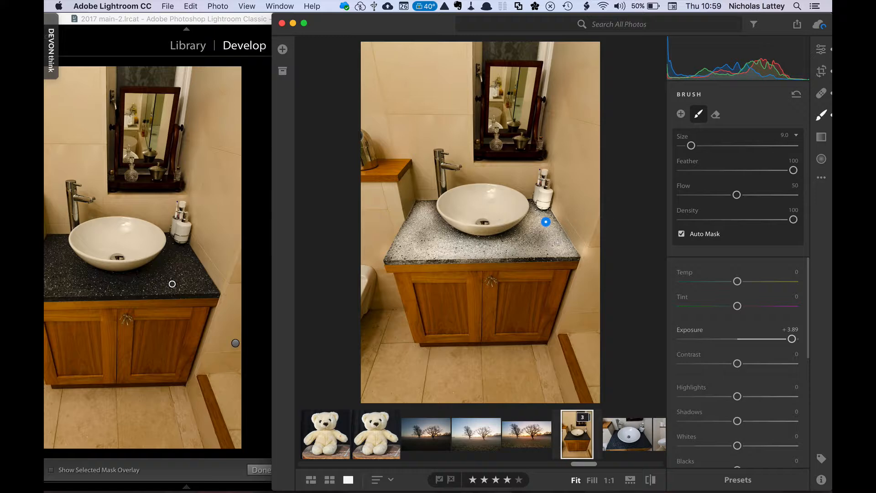
In Lightroom Classic, raise the countertop brush adjustment's Exposure to 2.80
scroll(744, 278, "down", 10)
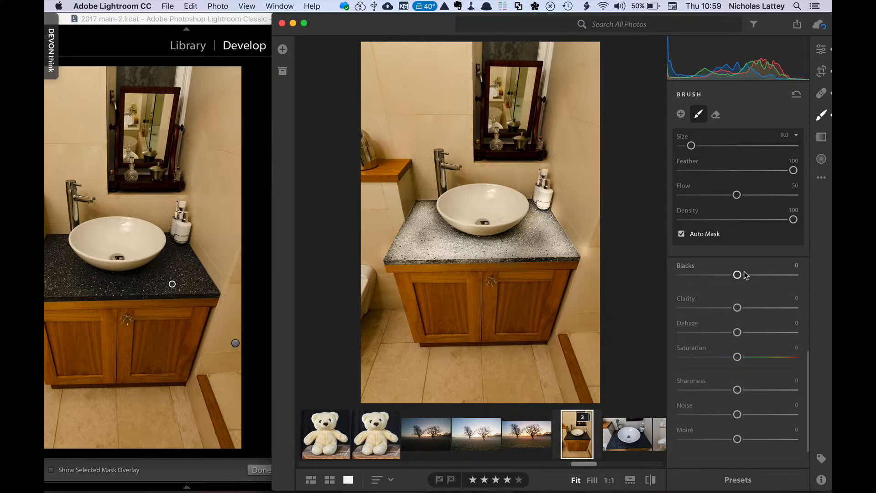
left_click(257, 249)
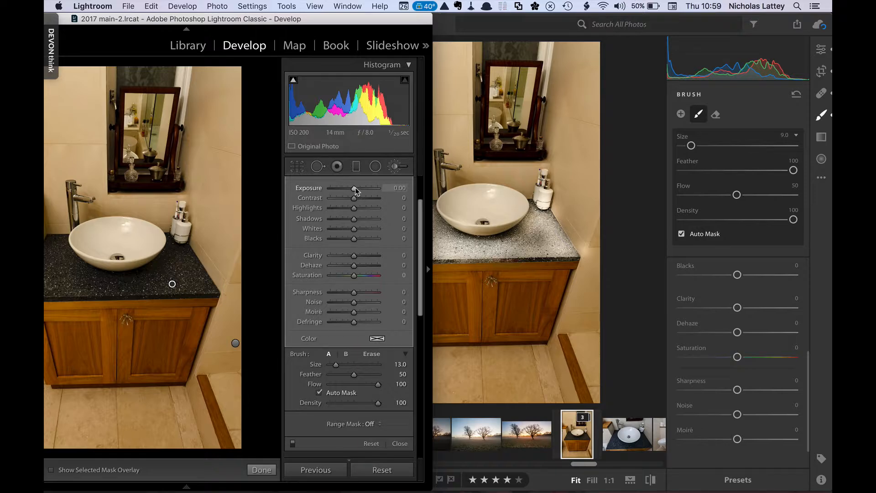
left_click_drag(355, 188, 370, 188)
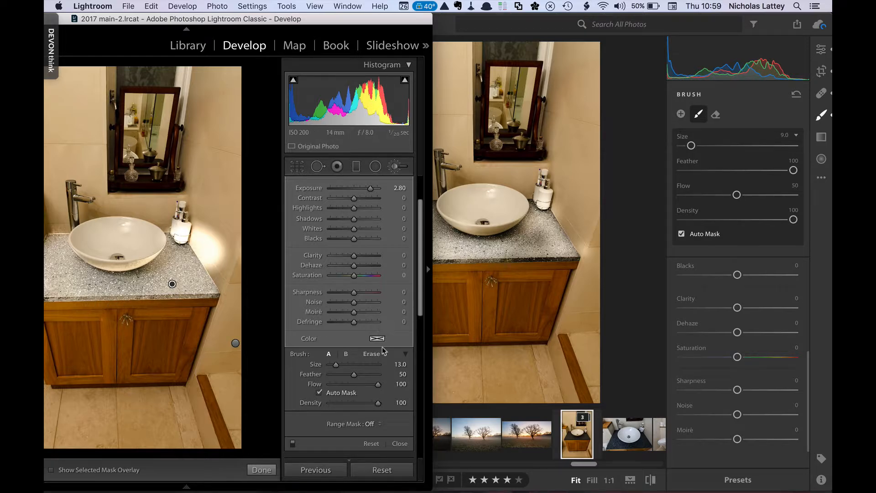
Set the brush adjustment's Range Mask to Luminance with a range of 0/37
scroll(383, 370, "down", 5)
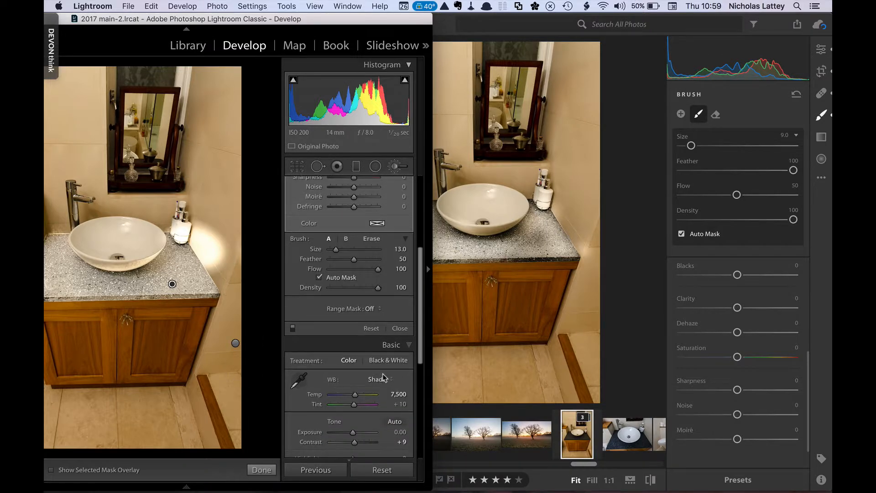
left_click(370, 309)
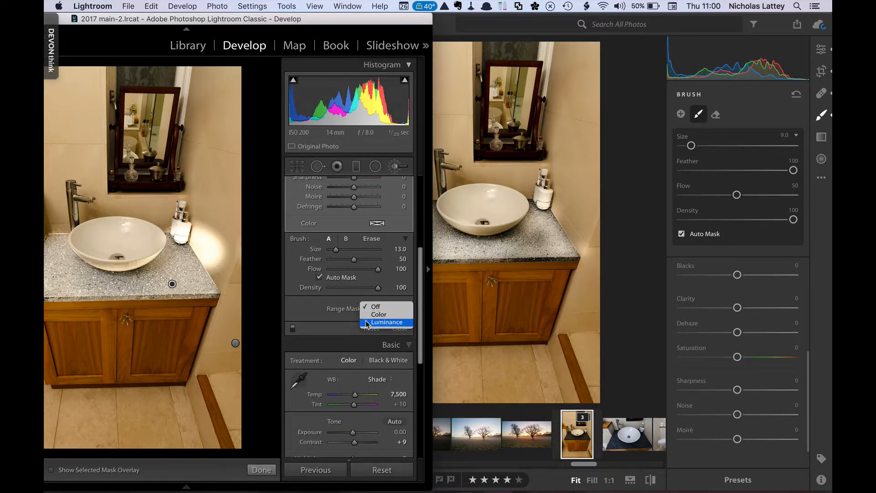
left_click(366, 323)
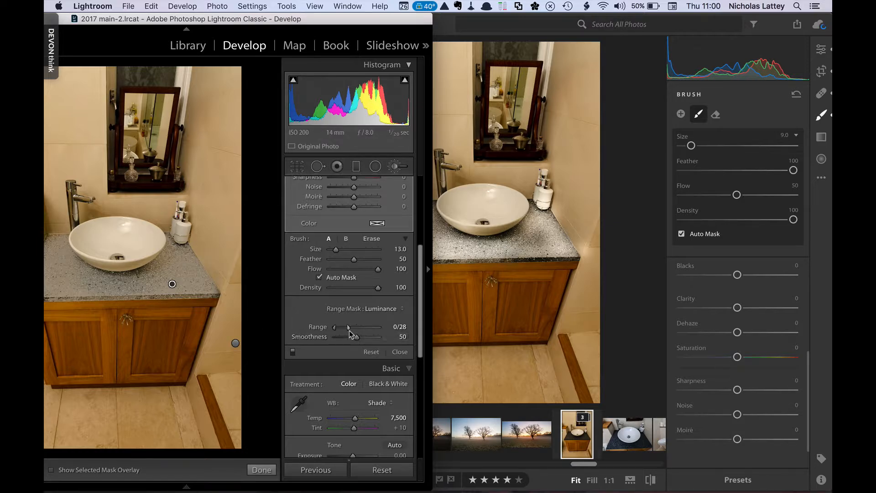
mouse_move(349, 328)
left_mouse_down()
mouse_move(374, 330)
mouse_move(352, 328)
left_mouse_up()
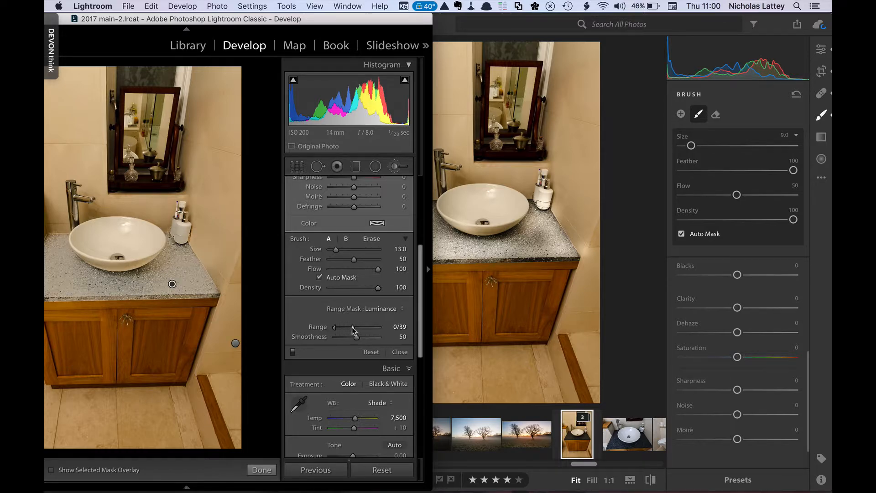
Switch the Range Mask to Color, sample the countertop with the eyedropper and set Amount to about 52
left_click(378, 309)
left_click(378, 300)
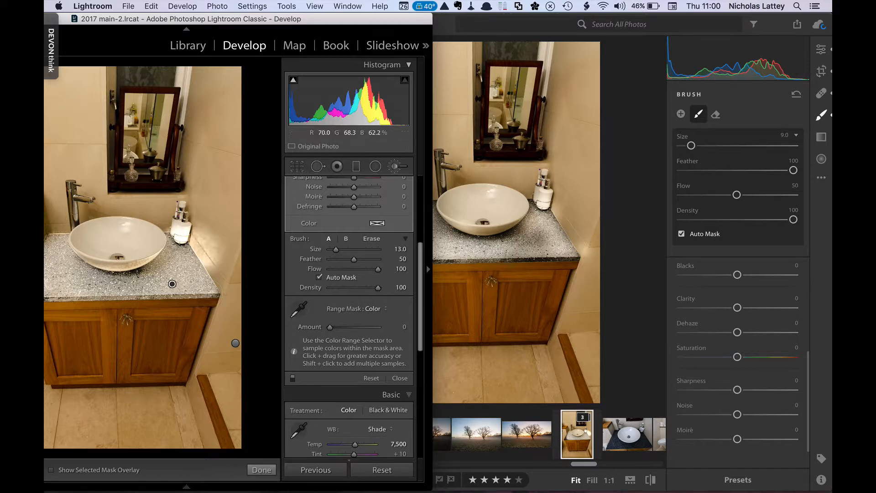
left_click(299, 309)
left_click(186, 266)
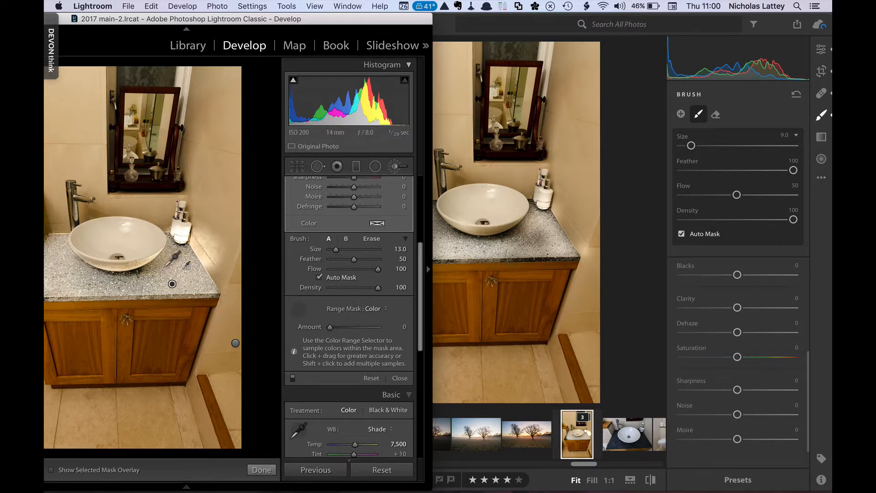
left_click_drag(55, 270, 100, 286)
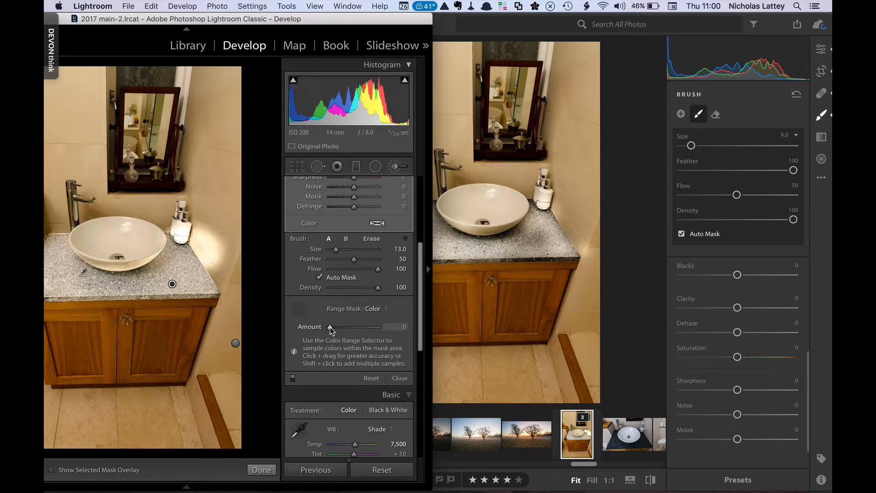
left_click_drag(336, 327, 370, 331)
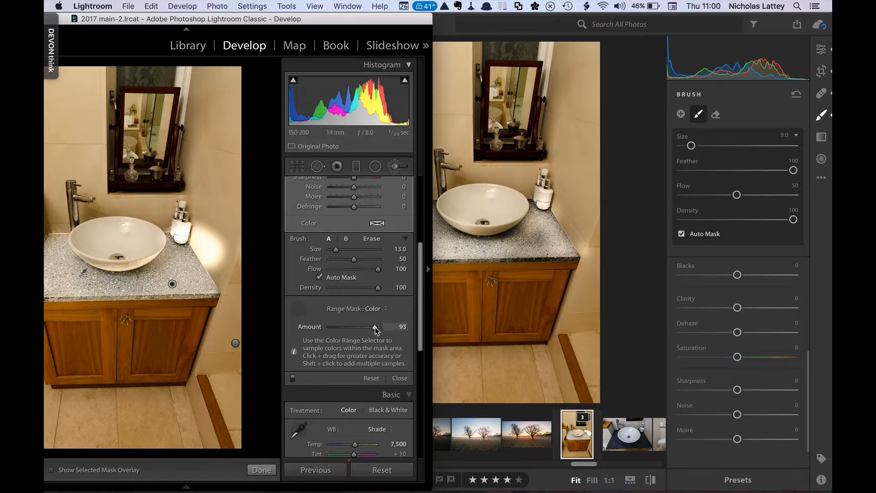
mouse_move(341, 326)
left_mouse_down()
mouse_move(327, 325)
mouse_move(358, 329)
left_mouse_up()
Switch the Range Mask back to Luminance and lower the brush adjustment's Exposure to 0.90
left_click(374, 310)
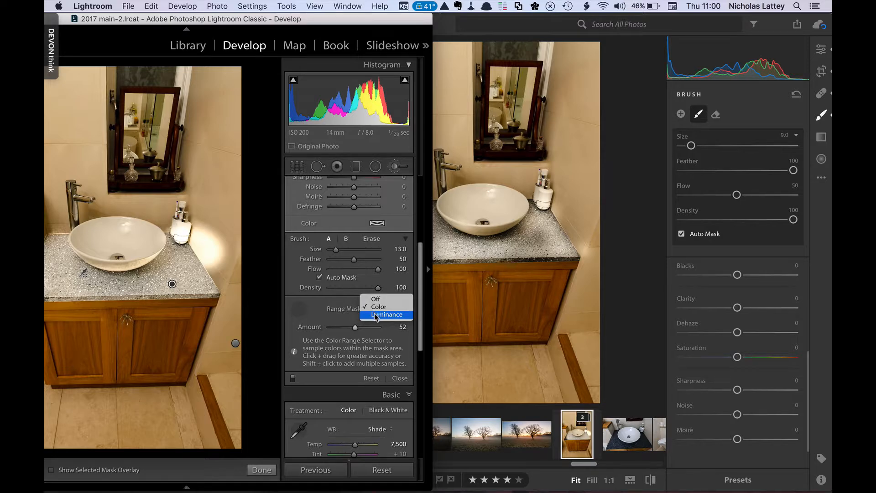
left_click(377, 314)
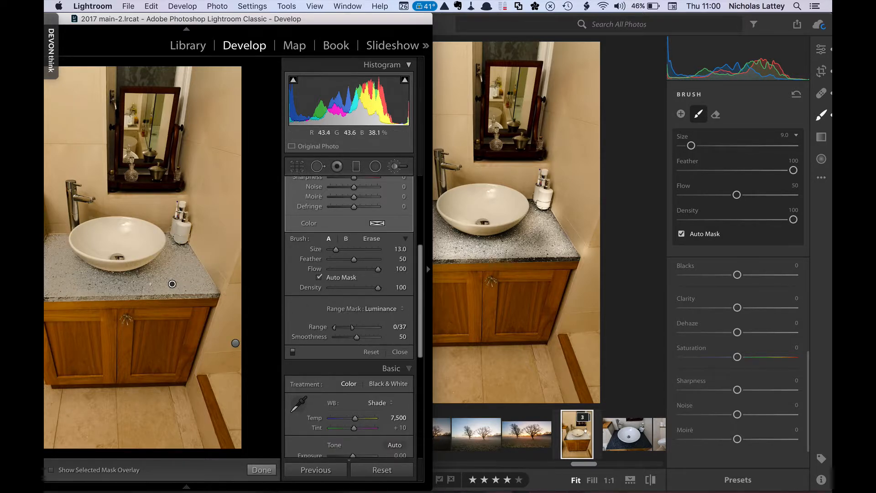
left_click_drag(420, 272, 419, 200)
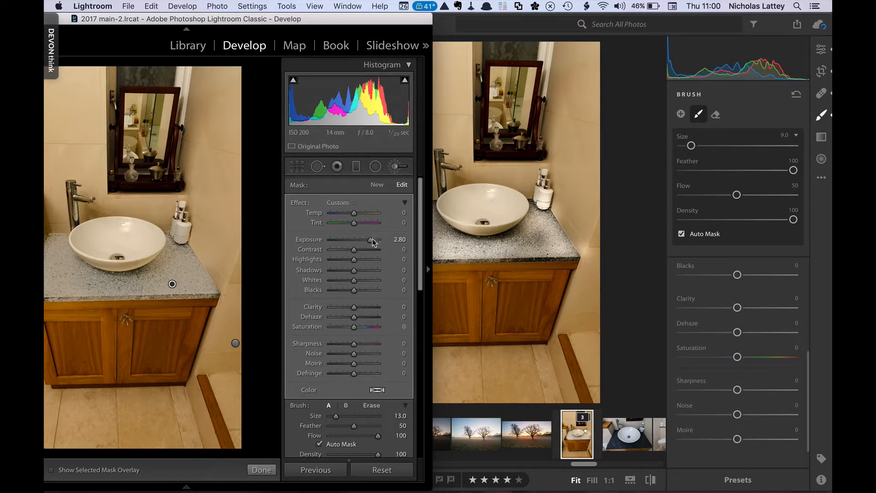
left_click_drag(371, 244, 360, 243)
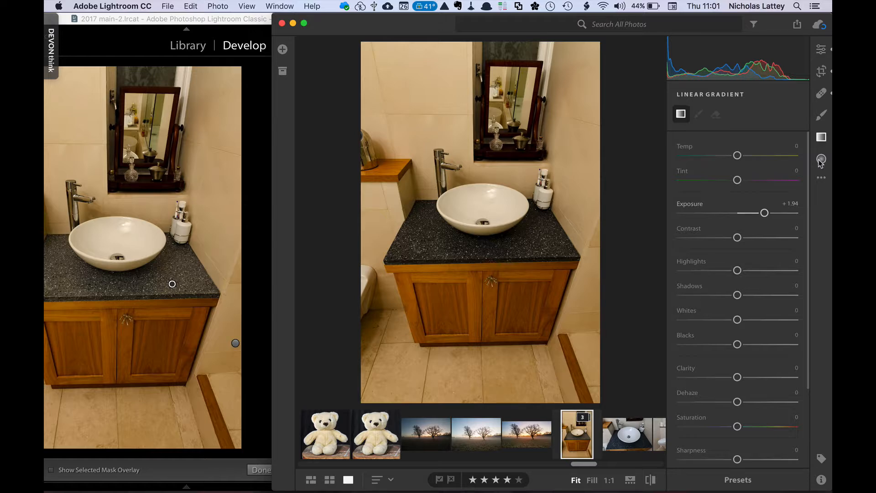
In Lightroom CC, draw an inverted Radial Gradient around the sink with Exposure set to +0.81
left_click(821, 160)
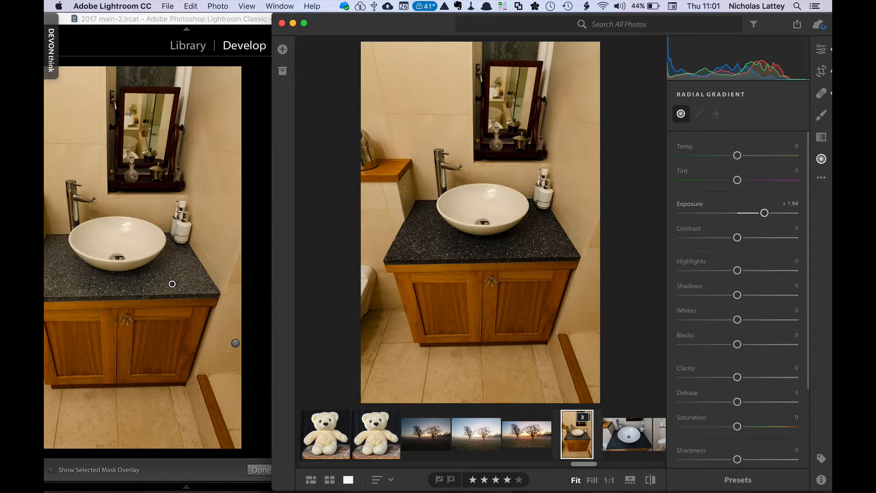
left_click_drag(477, 205, 536, 238)
left_click_drag(474, 203, 478, 207)
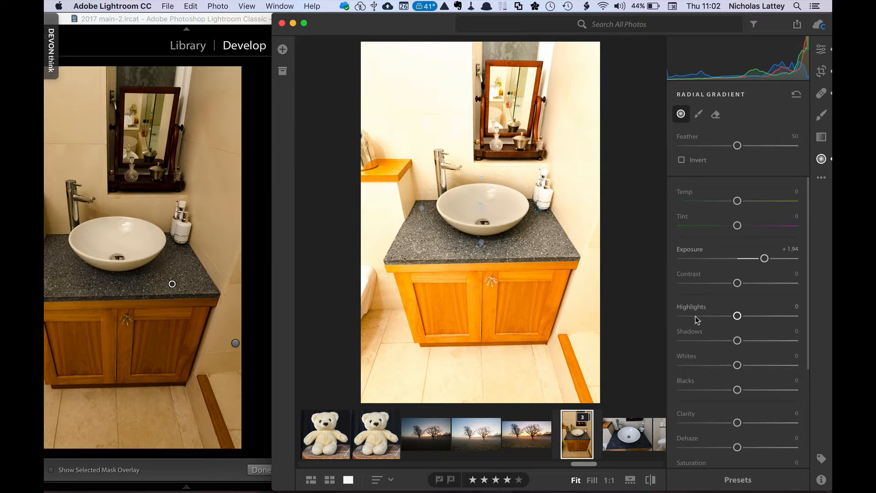
left_click(681, 160)
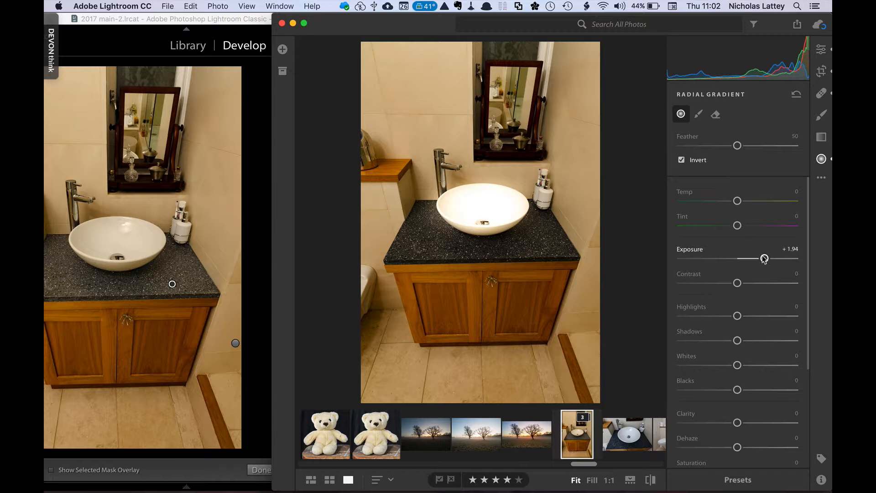
left_click_drag(764, 259, 748, 259)
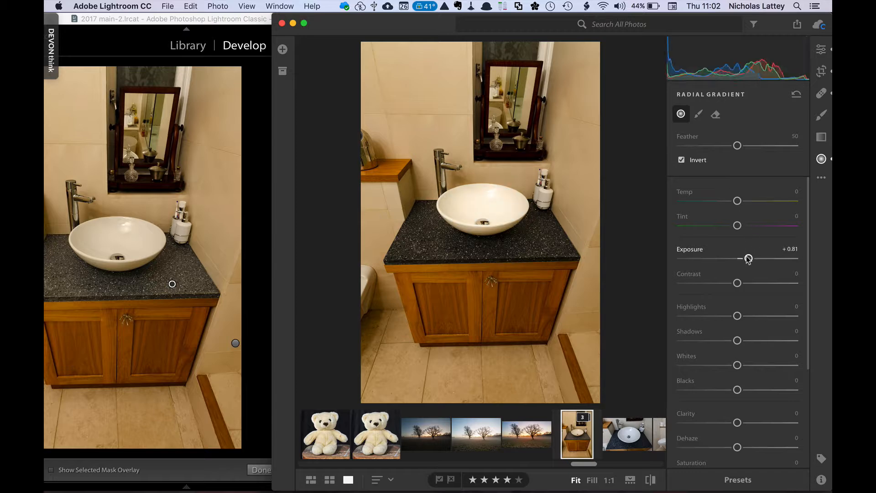
In Lightroom Classic, add an inverted Radial Filter around the sink and set its Exposure to 0.95
left_click(255, 202)
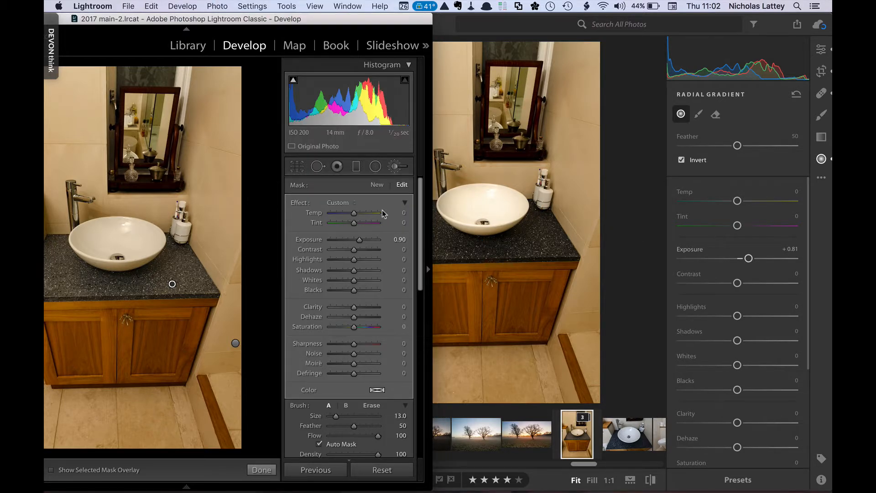
key("shift+m")
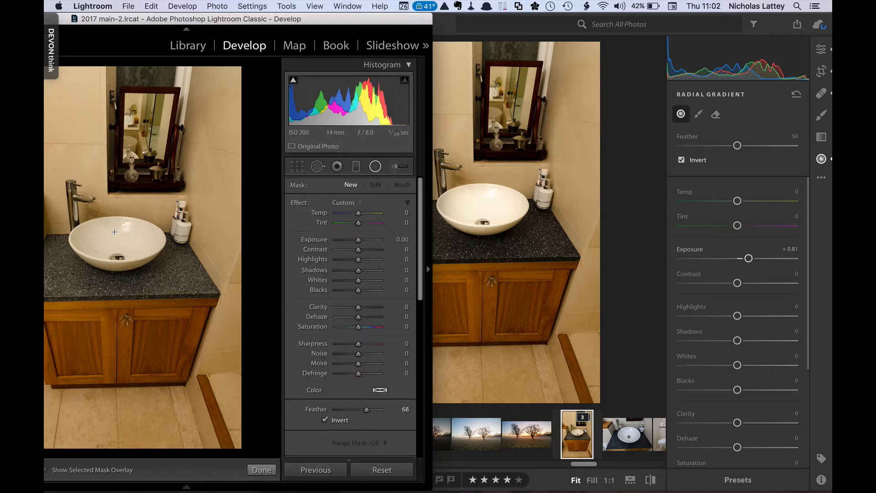
mouse_move(139, 256)
left_mouse_down()
mouse_move(164, 270)
mouse_move(143, 256)
left_mouse_up()
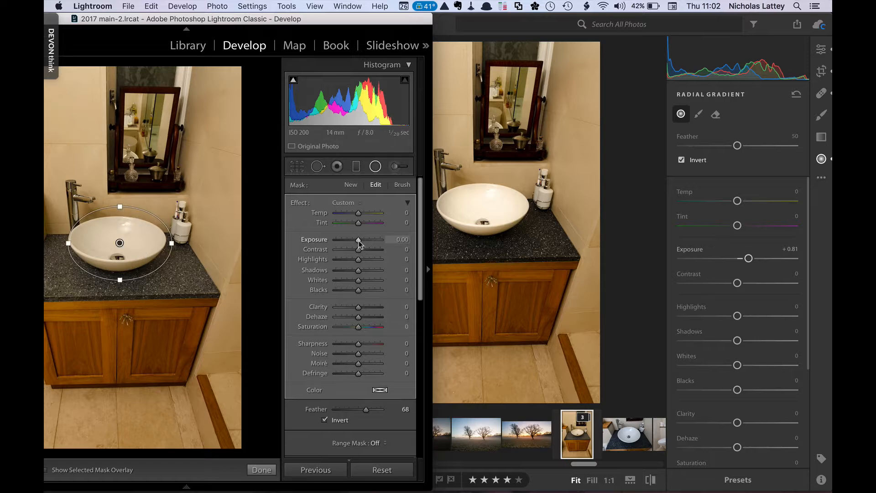
mouse_move(364, 241)
left_mouse_down()
mouse_move(373, 242)
mouse_move(364, 241)
left_mouse_up()
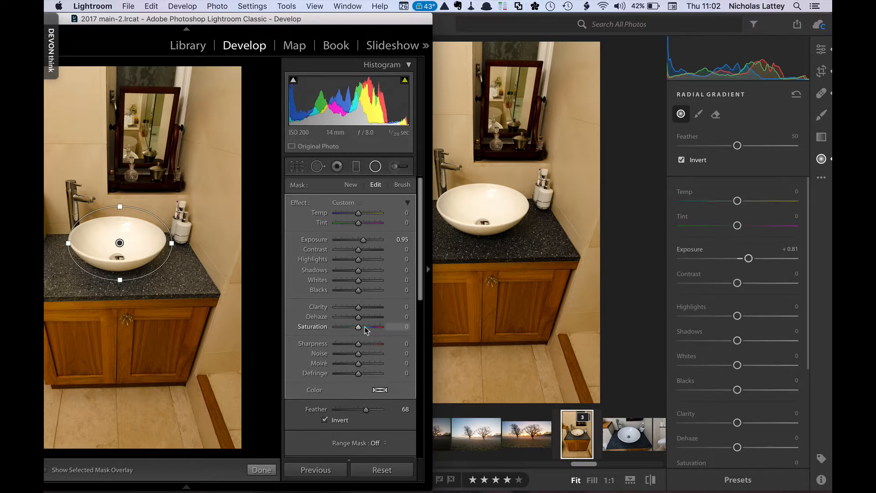
scroll(364, 327, "down", 3)
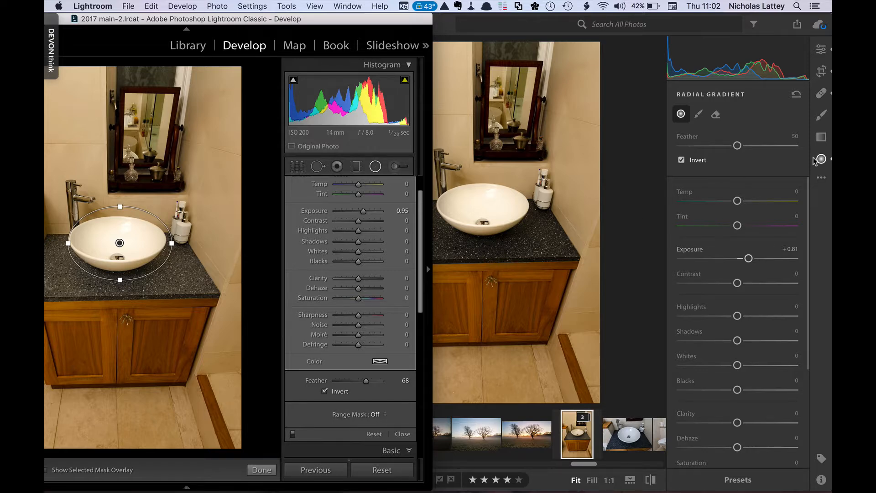
In Lightroom CC, draw a Linear Gradient from the top of the photo down to the countertop with Exposure -2.62
left_click(822, 143)
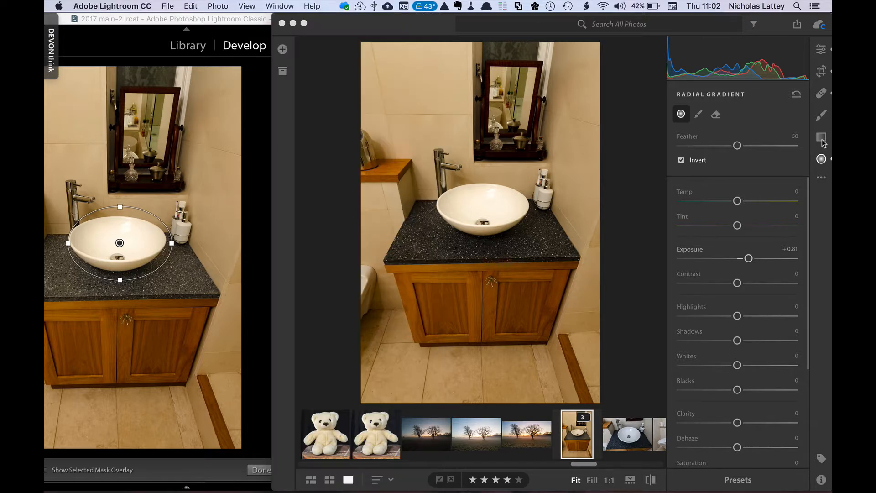
left_click(823, 144)
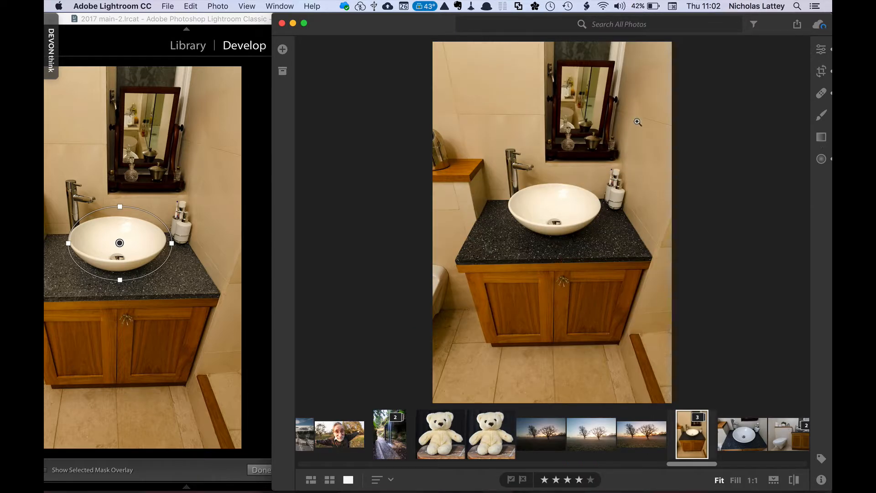
left_click(821, 137)
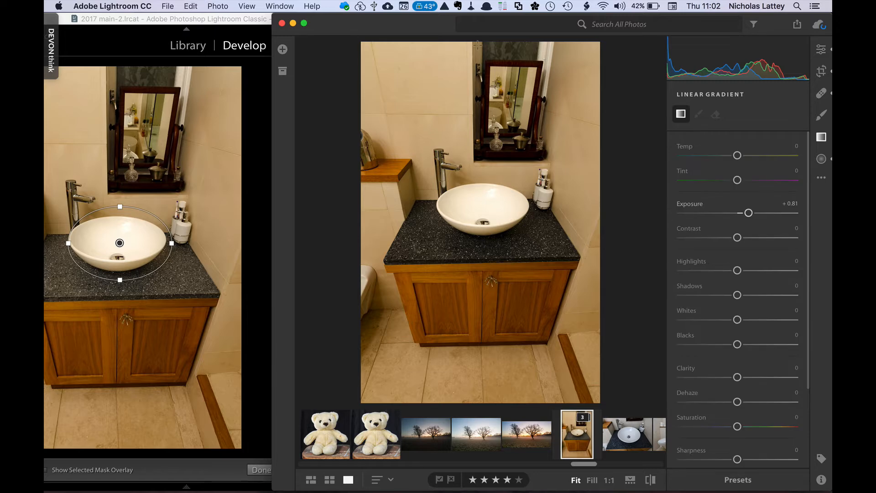
left_click_drag(499, 180, 476, 279)
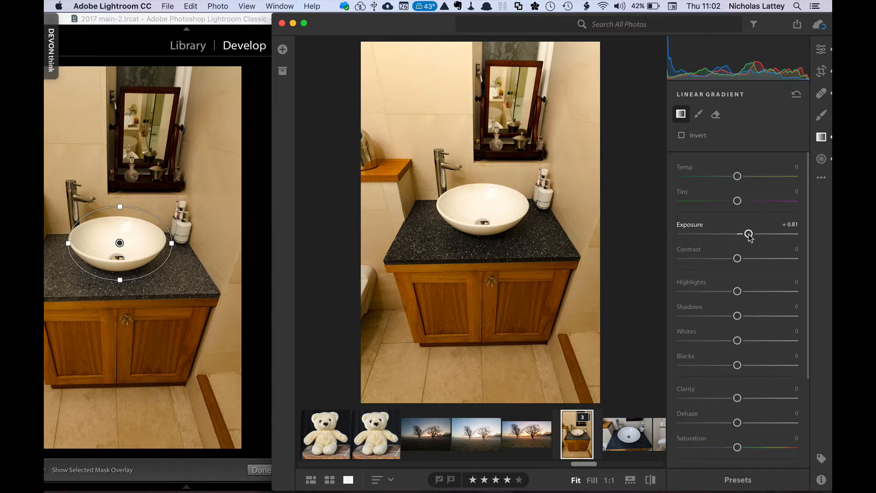
left_click_drag(749, 235, 702, 235)
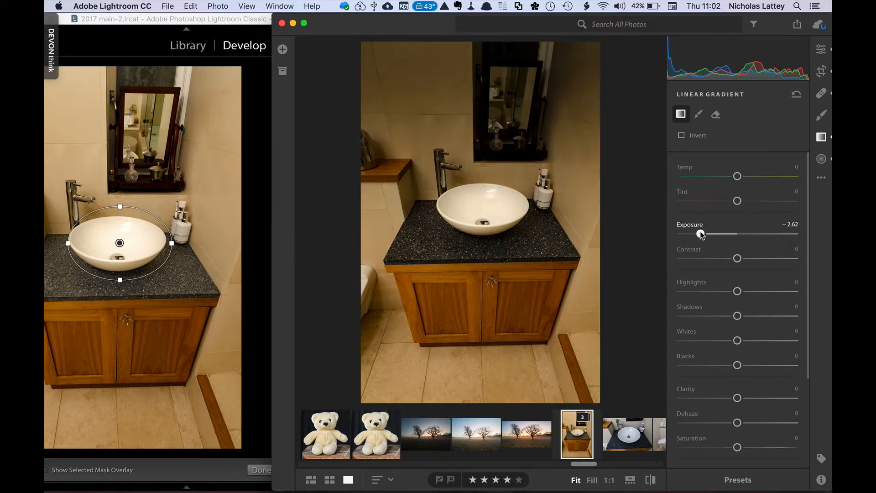
In Lightroom Classic, draw a Graduated Filter from the top down to the countertop and set Exposure to -1.44
left_click(262, 196)
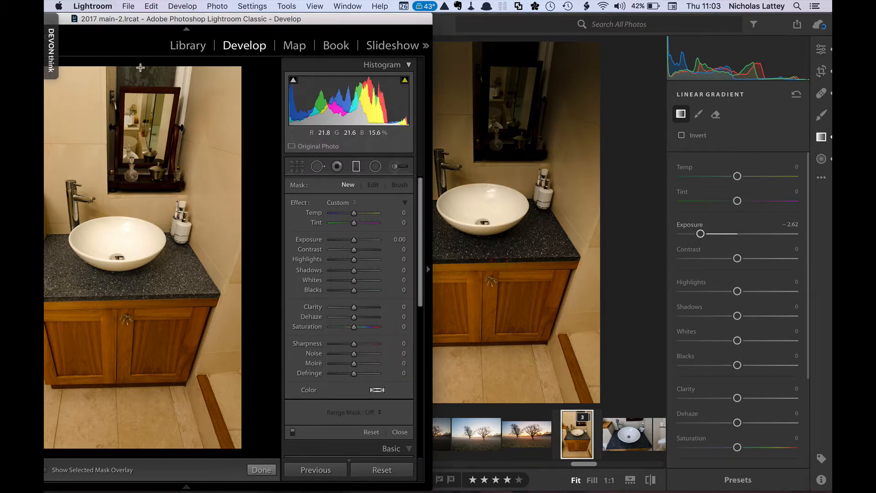
left_click_drag(140, 68, 144, 306)
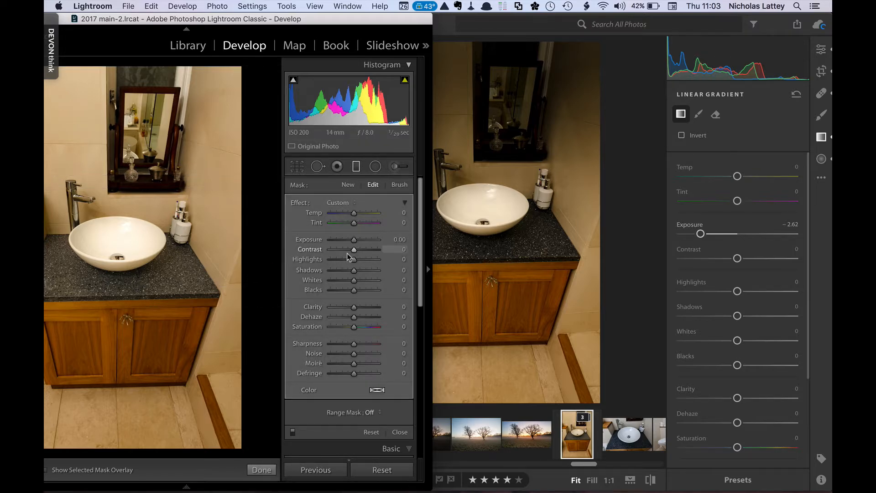
left_click_drag(354, 240, 344, 242)
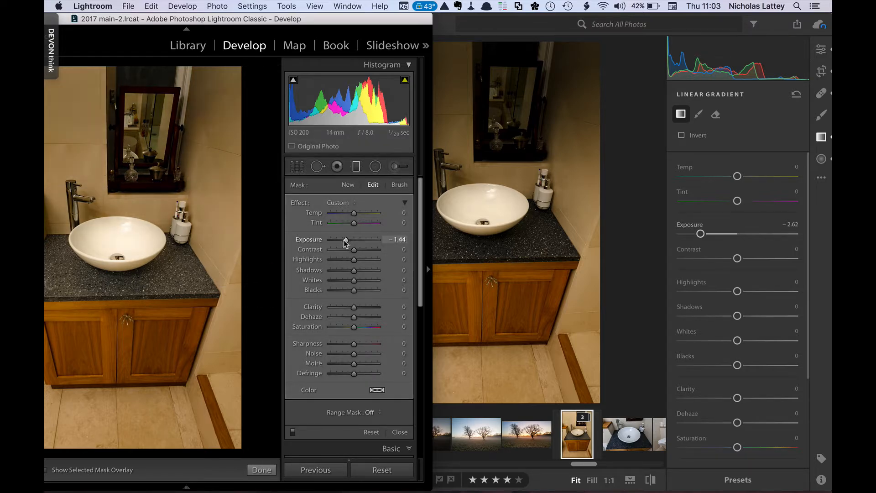